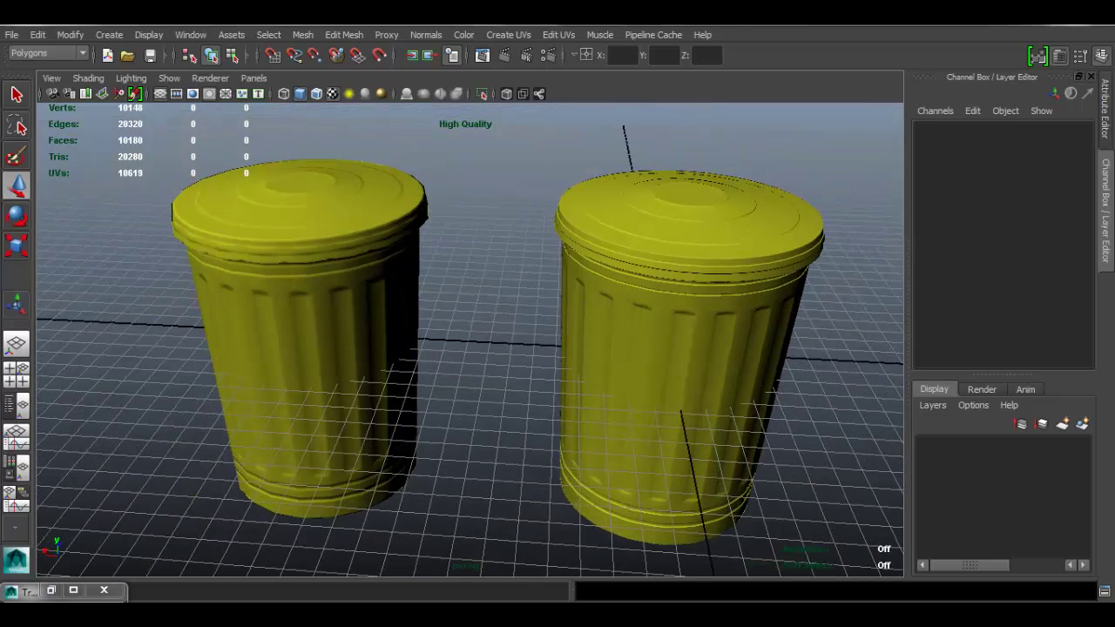
# Examine the two yellow trash cans from several angles, comparing their lids, ribs and silhouettes
pyautogui.keyDown('alt'); pyautogui.moveTo(697, 356); pyautogui.dragTo(506, 333); pyautogui.keyUp('alt')
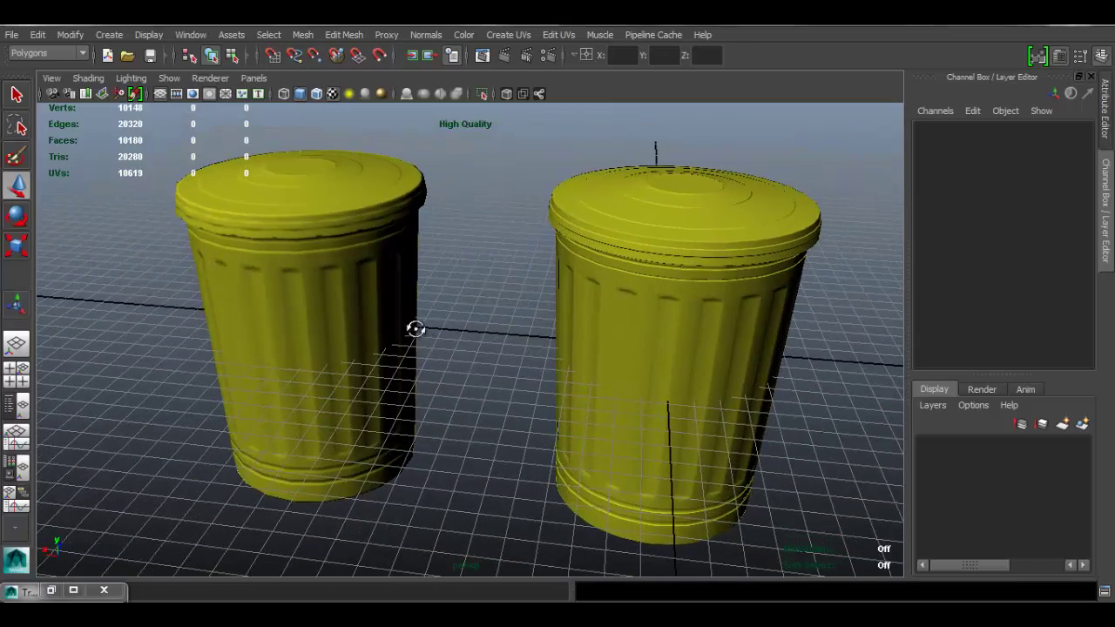
pyautogui.moveTo(415, 328)
pyautogui.keyDown('alt'); pyautogui.mouseDown()
pyautogui.moveTo(451, 328)
pyautogui.moveTo(363, 321)
pyautogui.moveTo(397, 328)
pyautogui.mouseUp(); pyautogui.keyUp('alt')
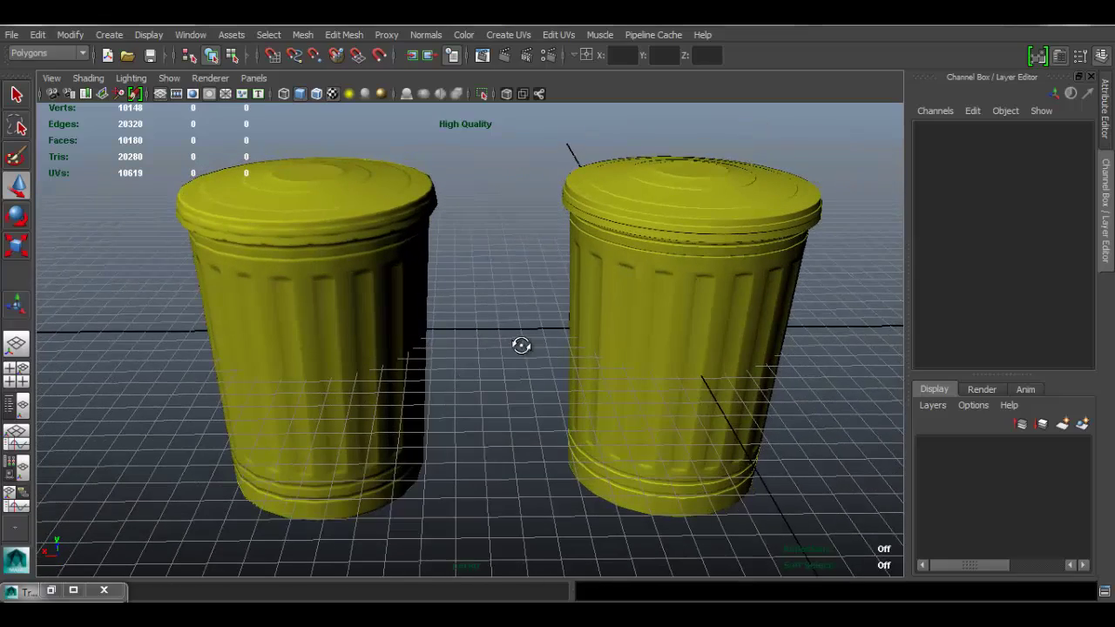
pyautogui.moveTo(521, 345)
pyautogui.keyDown('alt'); pyautogui.mouseDown()
pyautogui.moveTo(583, 340)
pyautogui.moveTo(473, 331)
pyautogui.moveTo(511, 282)
pyautogui.moveTo(660, 256)
pyautogui.moveTo(618, 226)
pyautogui.moveTo(633, 311)
pyautogui.moveTo(654, 349)
pyautogui.moveTo(543, 369)
pyautogui.moveTo(506, 345)
pyautogui.mouseUp(); pyautogui.keyUp('alt')
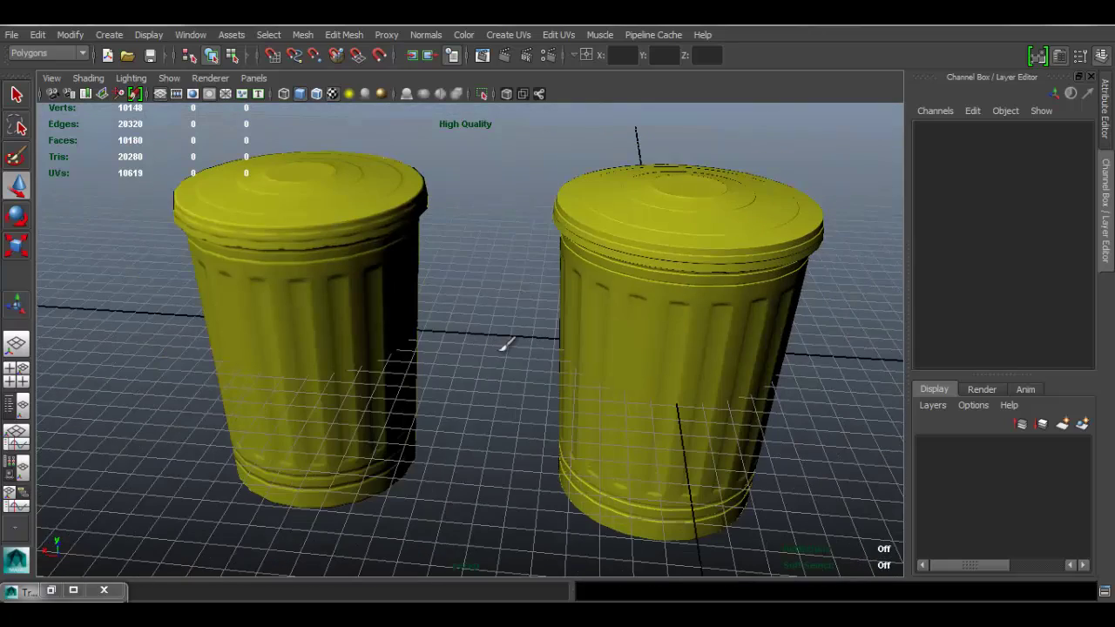
pyautogui.keyDown('alt'); pyautogui.moveTo(503, 345); pyautogui.dragTo(456, 317); pyautogui.keyUp('alt')
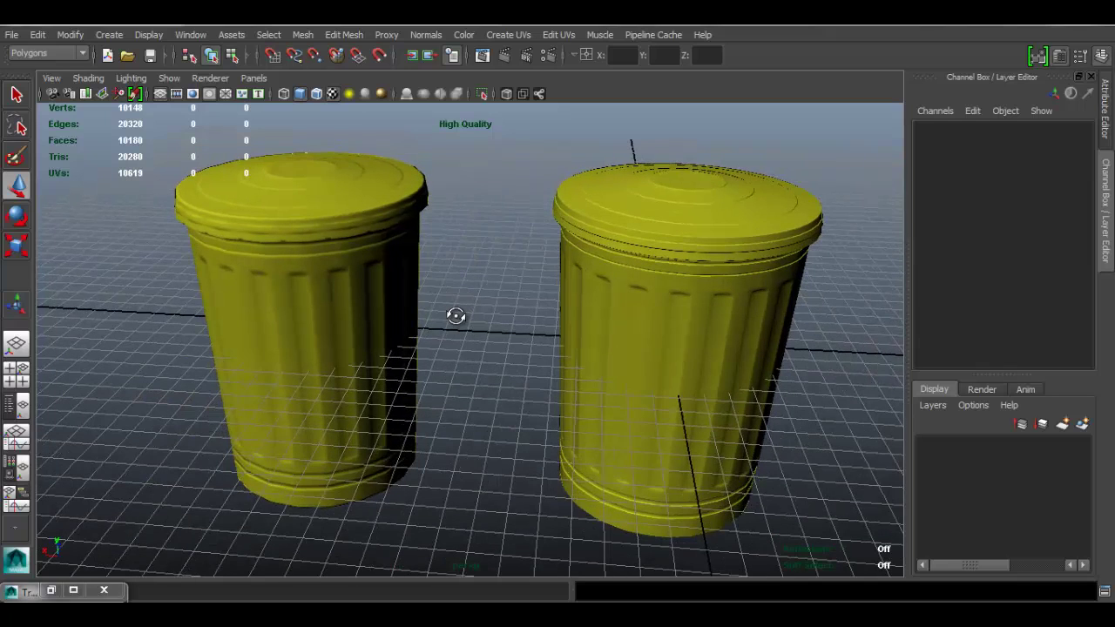
pyautogui.keyDown('alt'); pyautogui.moveTo(456, 316); pyautogui.dragTo(482, 308); pyautogui.keyUp('alt')
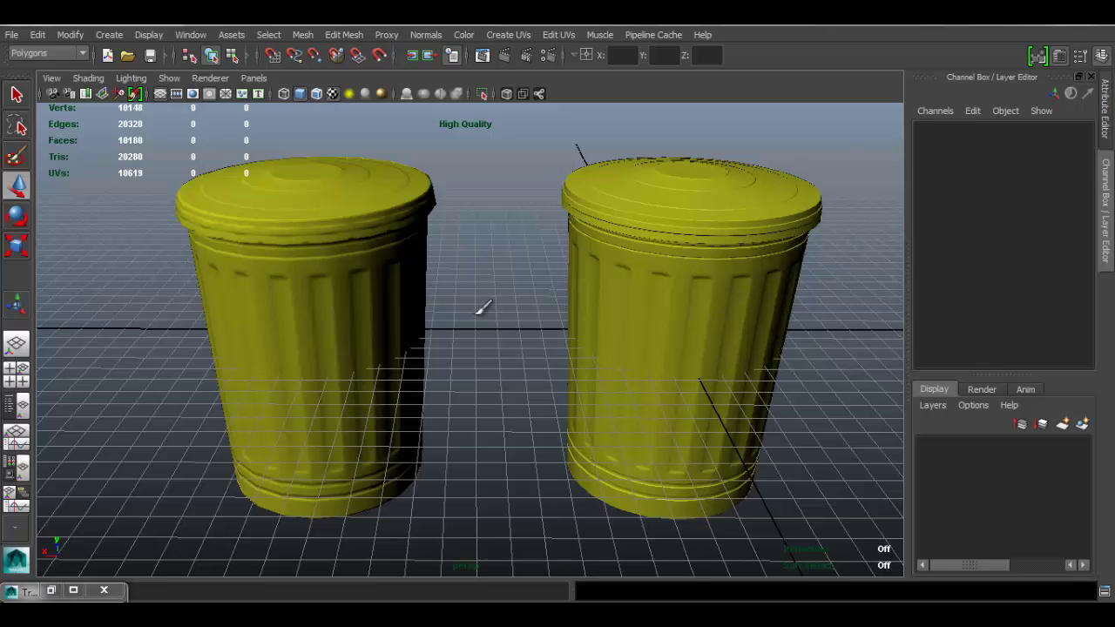
pyautogui.keyDown('alt'); pyautogui.moveTo(500, 294); pyautogui.dragTo(539, 328); pyautogui.keyUp('alt')
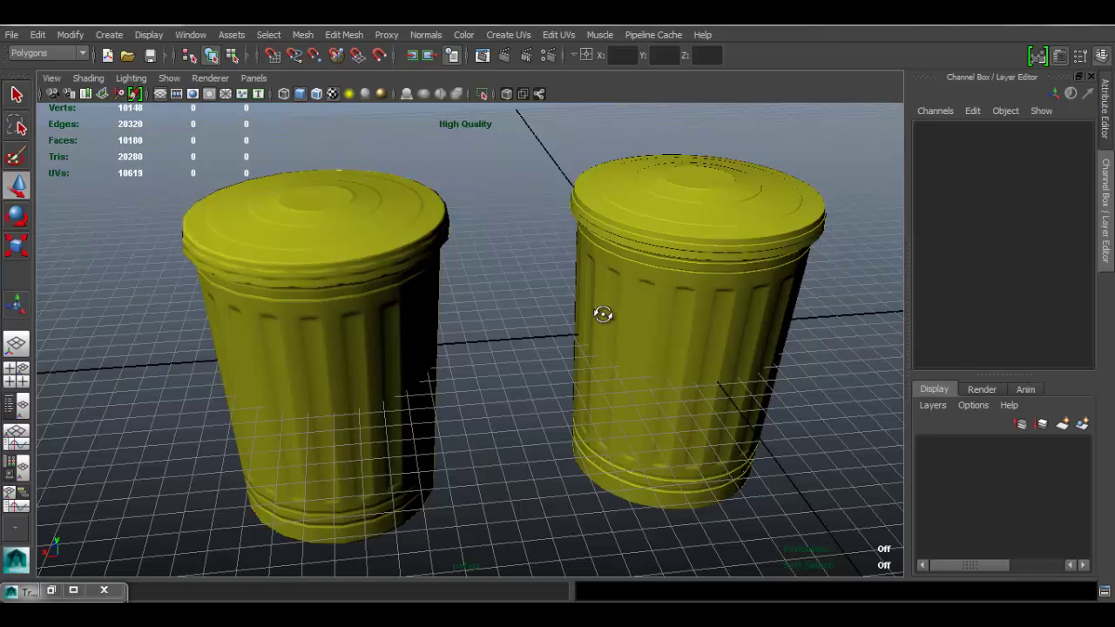
pyautogui.moveTo(598, 317)
pyautogui.keyDown('alt'); pyautogui.mouseDown()
pyautogui.moveTo(615, 314)
pyautogui.moveTo(587, 340)
pyautogui.moveTo(614, 295)
pyautogui.moveTo(630, 326)
pyautogui.moveTo(565, 308)
pyautogui.moveTo(602, 327)
pyautogui.mouseUp(); pyautogui.keyUp('alt')
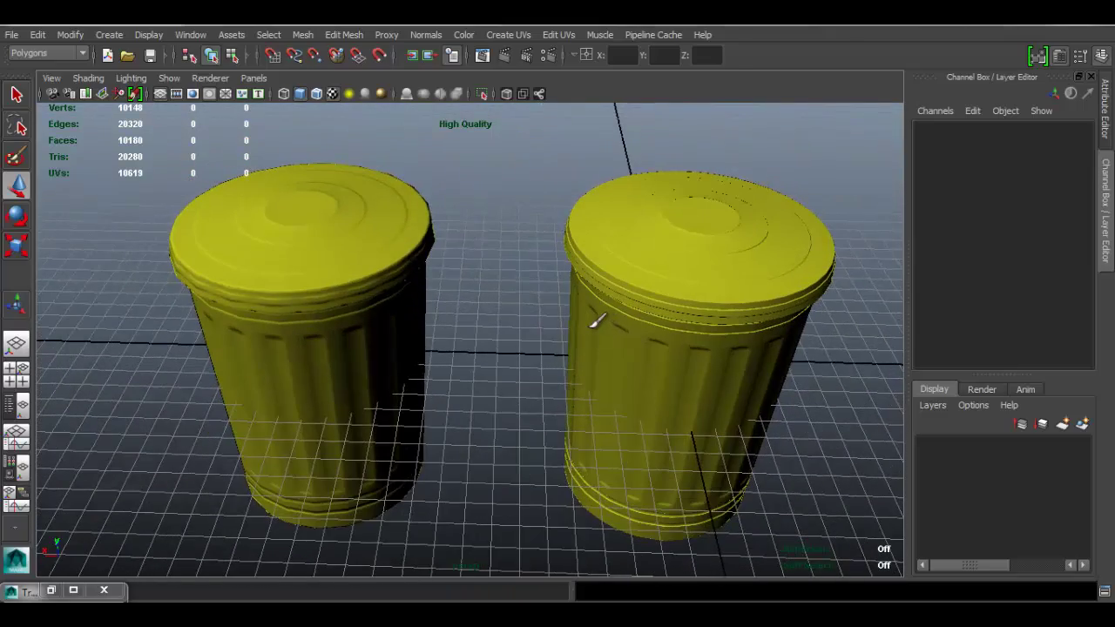
pyautogui.keyDown('alt'); pyautogui.moveTo(378, 304); pyautogui.dragTo(417, 300); pyautogui.keyUp('alt')
pyautogui.keyDown('alt'); pyautogui.moveTo(669, 304); pyautogui.dragTo(598, 314); pyautogui.keyUp('alt')
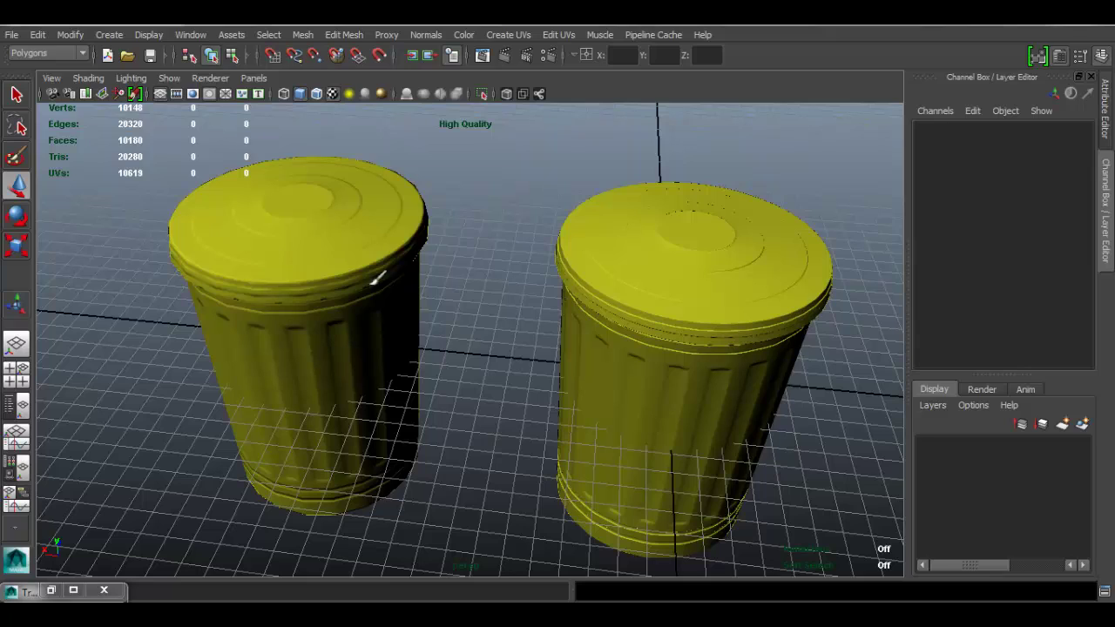
pyautogui.keyDown('alt'); pyautogui.moveTo(428, 286); pyautogui.dragTo(449, 252); pyautogui.keyUp('alt')
# Switch the perspective view from the High Quality renderer to the default renderer and clear the trash can selection
pyautogui.click(358, 285)
pyautogui.click(210, 77)
pyautogui.click(244, 102)
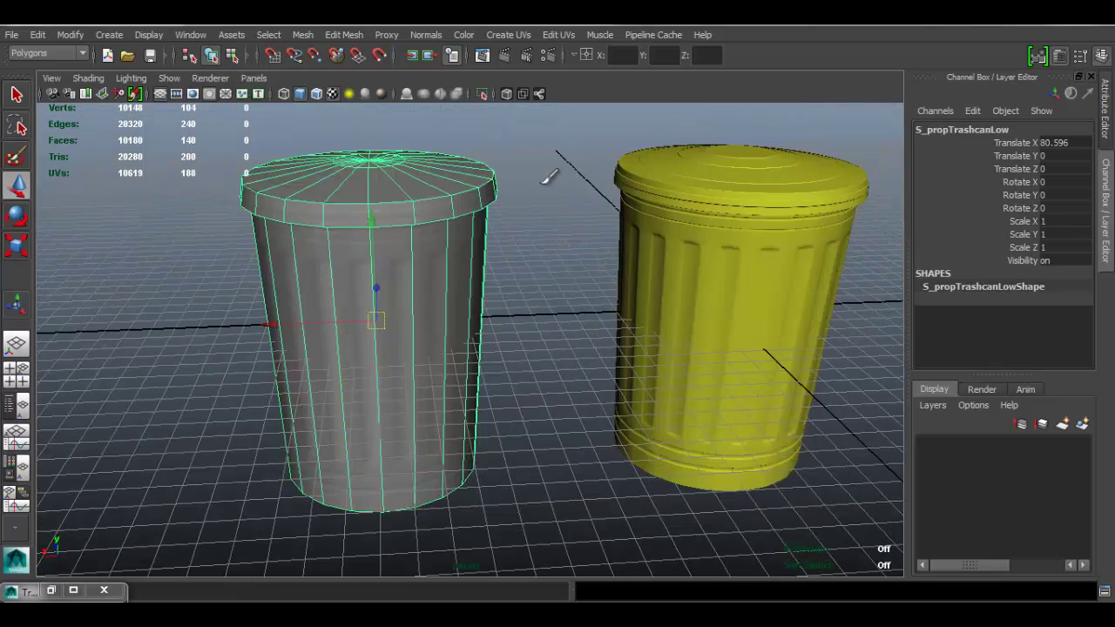
pyautogui.click(557, 174)
pyautogui.keyDown('alt'); pyautogui.moveTo(530, 199); pyautogui.dragTo(335, 312); pyautogui.keyUp('alt')
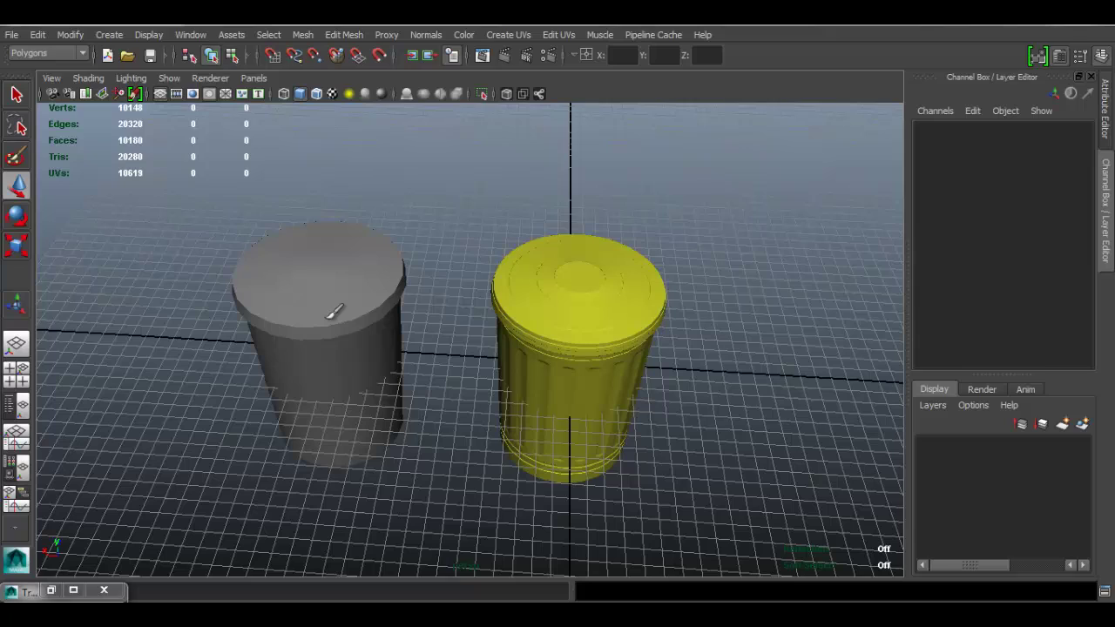
# Set Translate X of the low-poly trash can S_propTrashcanLow to 0 and frame it in the view
pyautogui.click(573, 336)
pyautogui.click(311, 322)
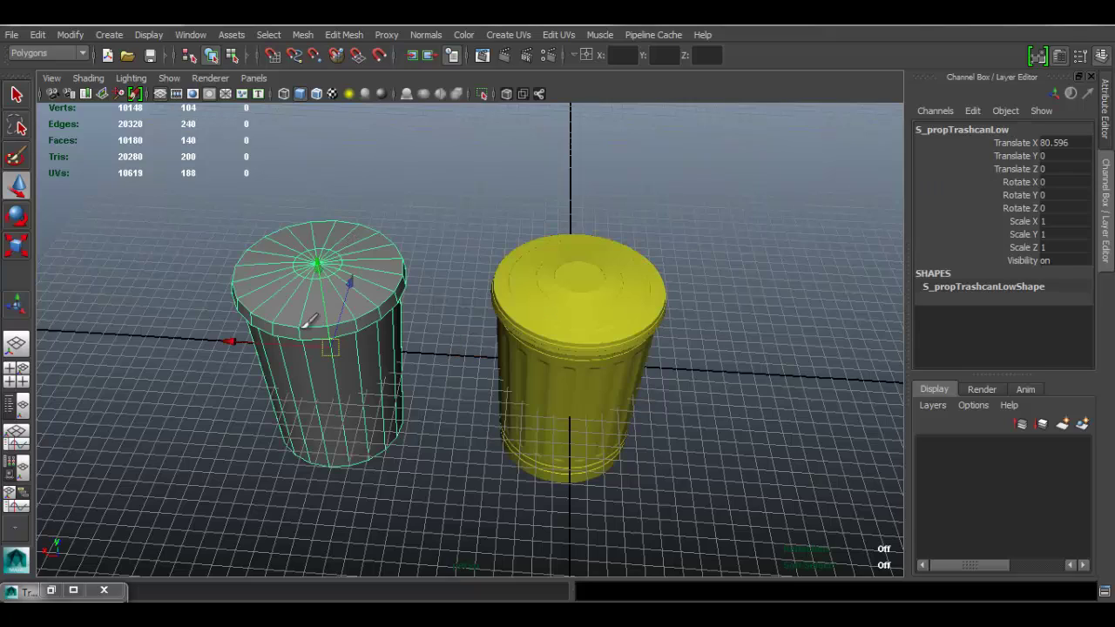
pyautogui.keyDown('alt'); pyautogui.moveTo(331, 320); pyautogui.dragTo(372, 288); pyautogui.keyUp('alt')
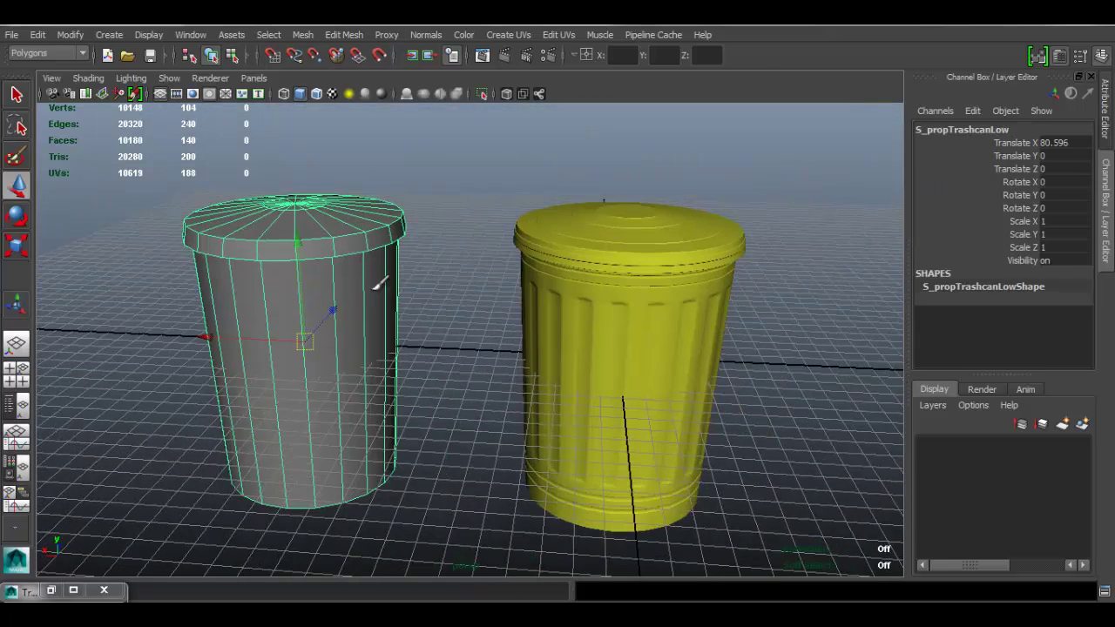
pyautogui.keyDown('alt'); pyautogui.moveTo(474, 319); pyautogui.dragTo(490, 299, button='middle'); pyautogui.keyUp('alt')
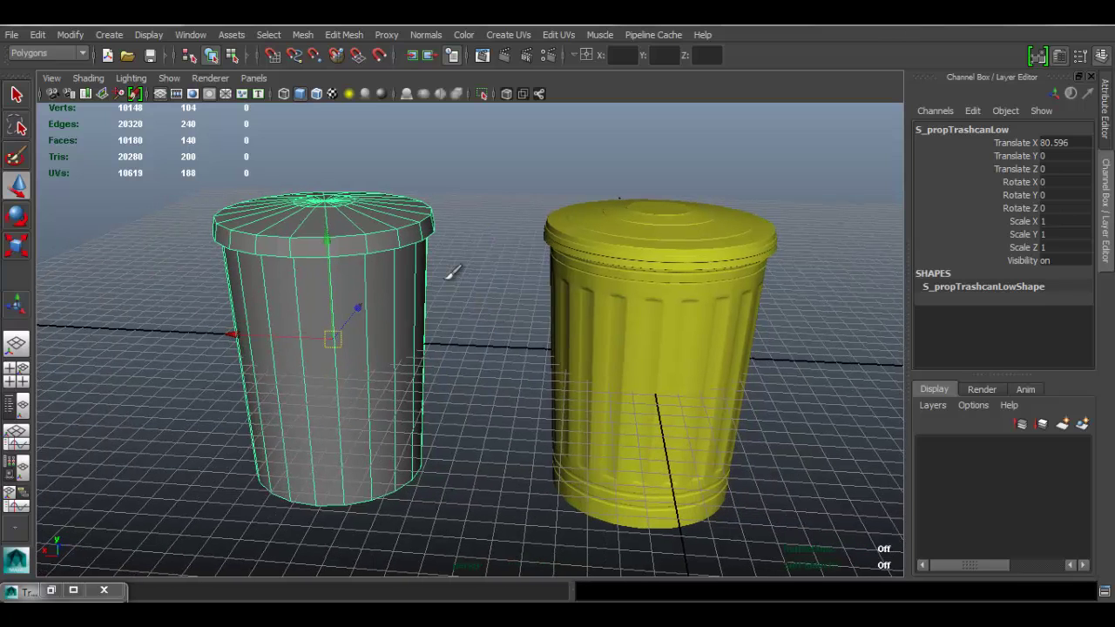
pyautogui.keyDown('alt'); pyautogui.moveTo(452, 273); pyautogui.dragTo(427, 297); pyautogui.keyUp('alt')
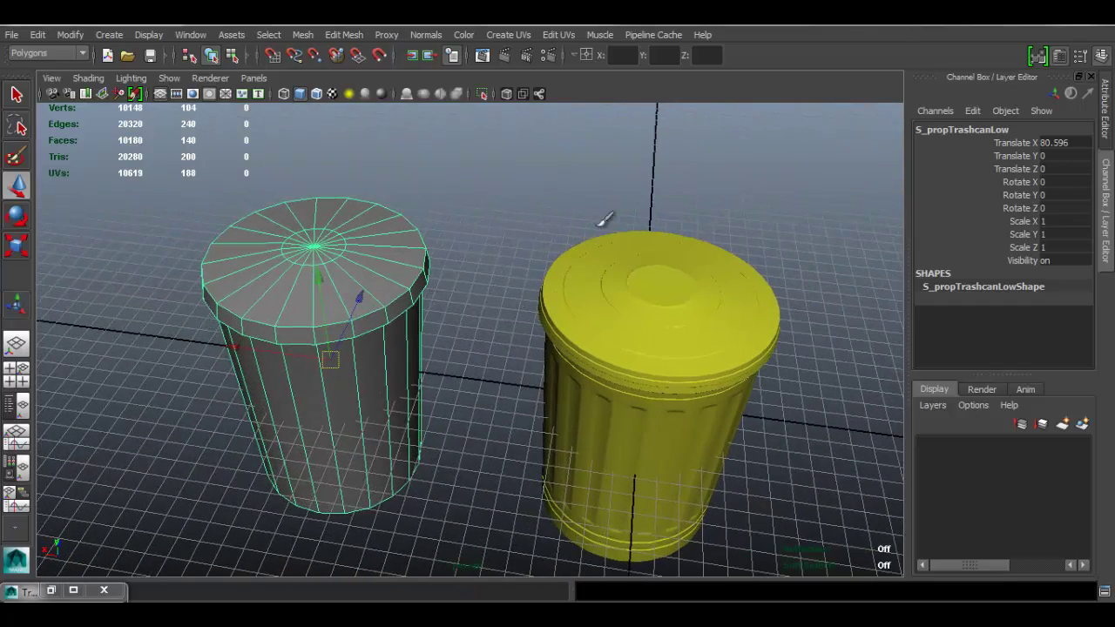
pyautogui.doubleClick(1059, 143)
pyautogui.write('0')
pyautogui.press('Return')
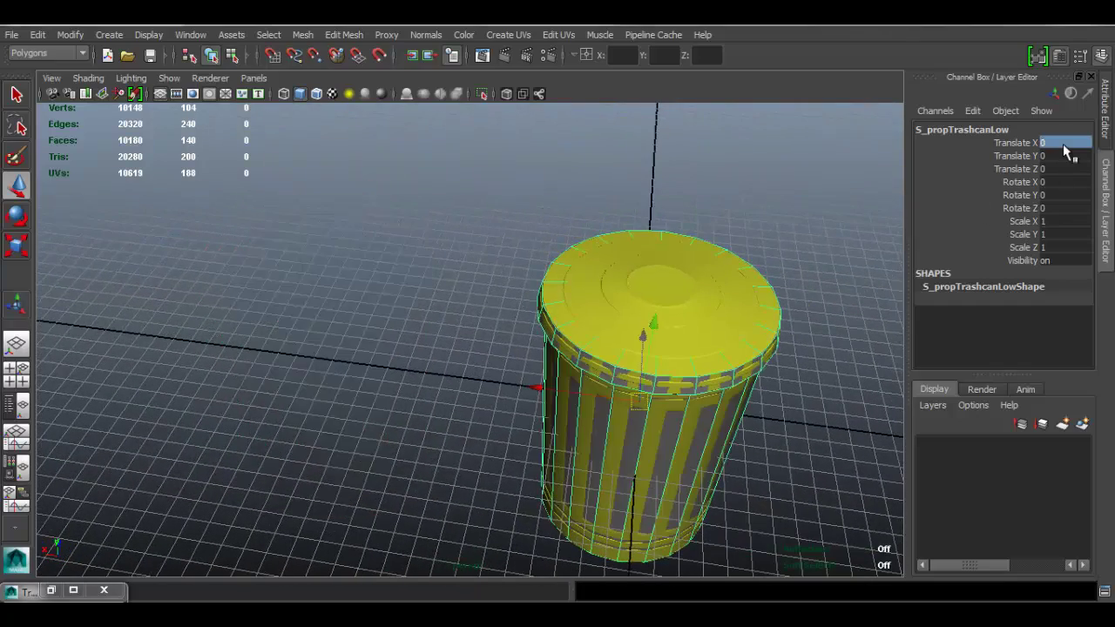
pyautogui.press('f')
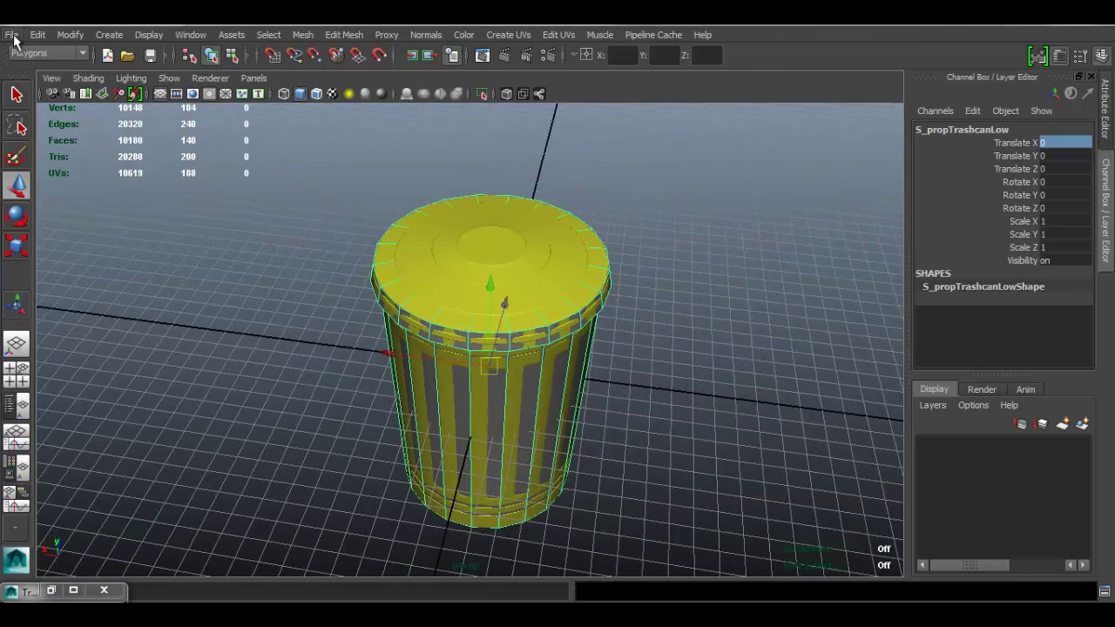
# Start exporting the selected low-poly trash can, choosing the Desktop as destination and OBJexport as the file type
pyautogui.click(13, 35)
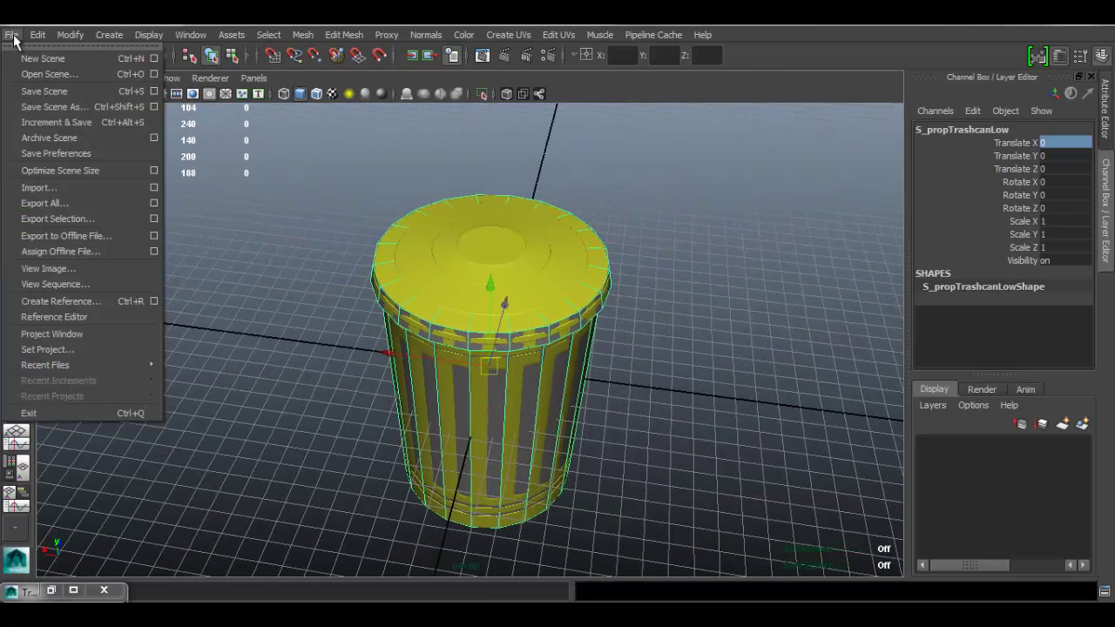
pyautogui.click(127, 220)
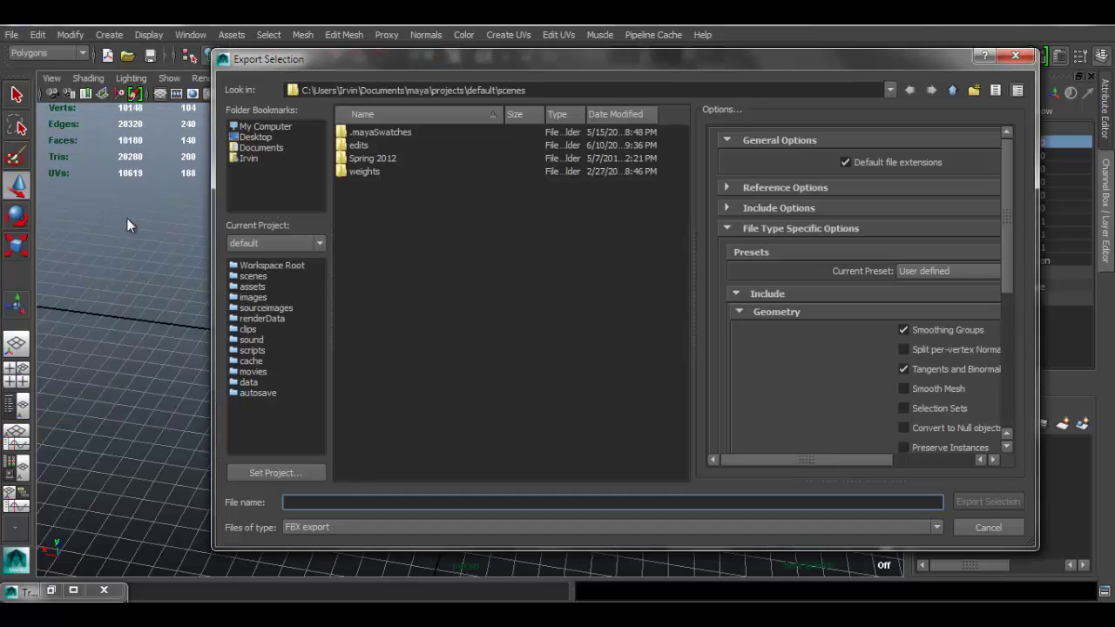
pyautogui.click(257, 137)
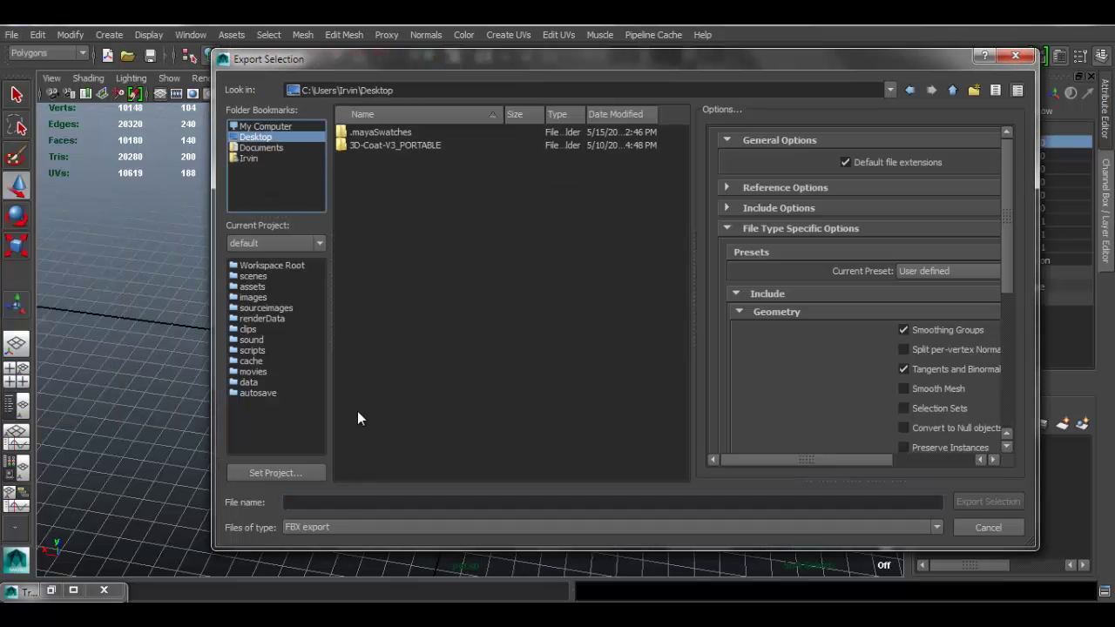
pyautogui.click(341, 502)
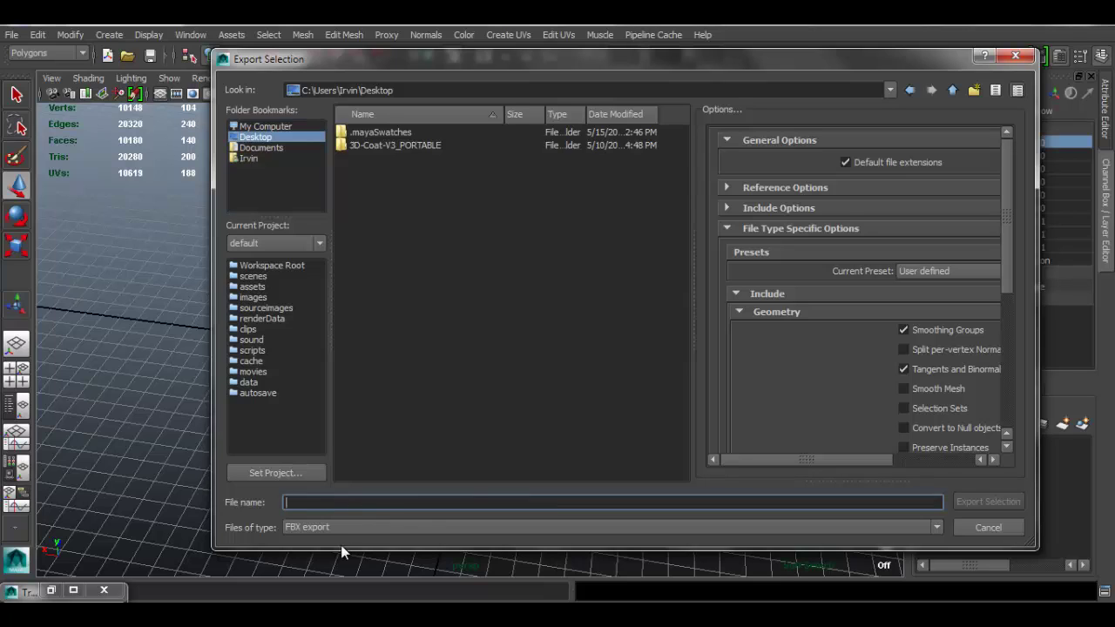
pyautogui.click(343, 524)
pyautogui.click(318, 502)
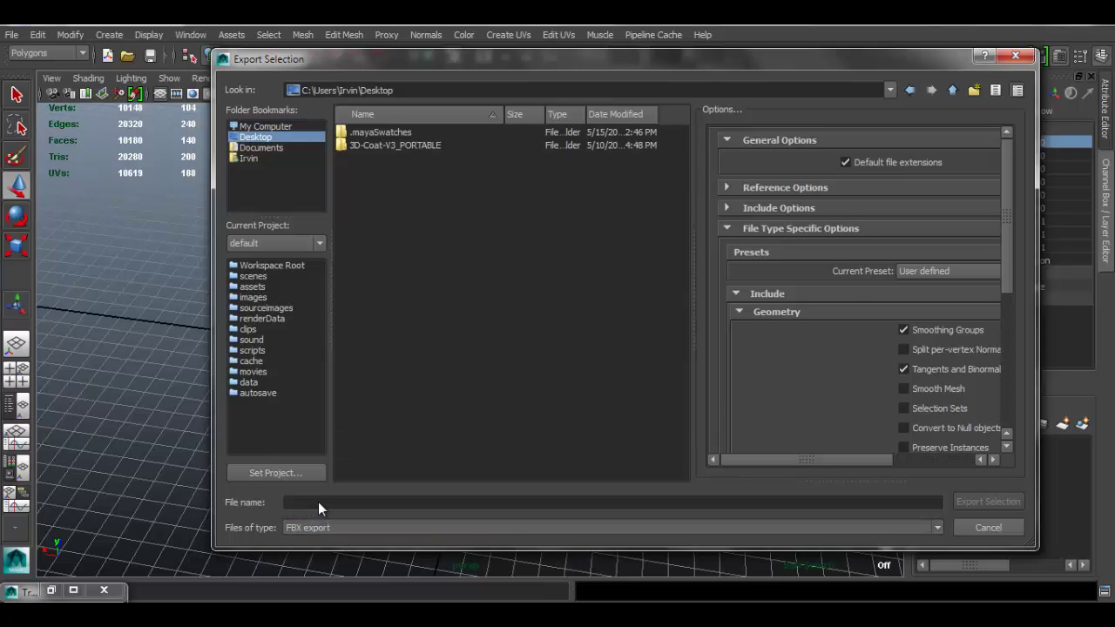
pyautogui.click(333, 502)
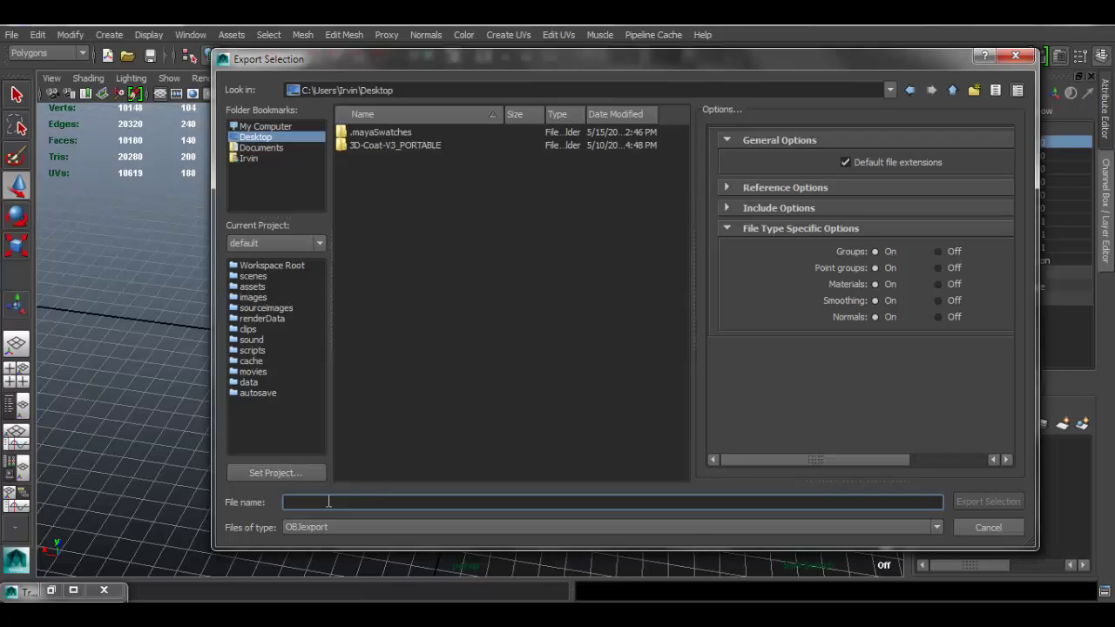
pyautogui.click(333, 524)
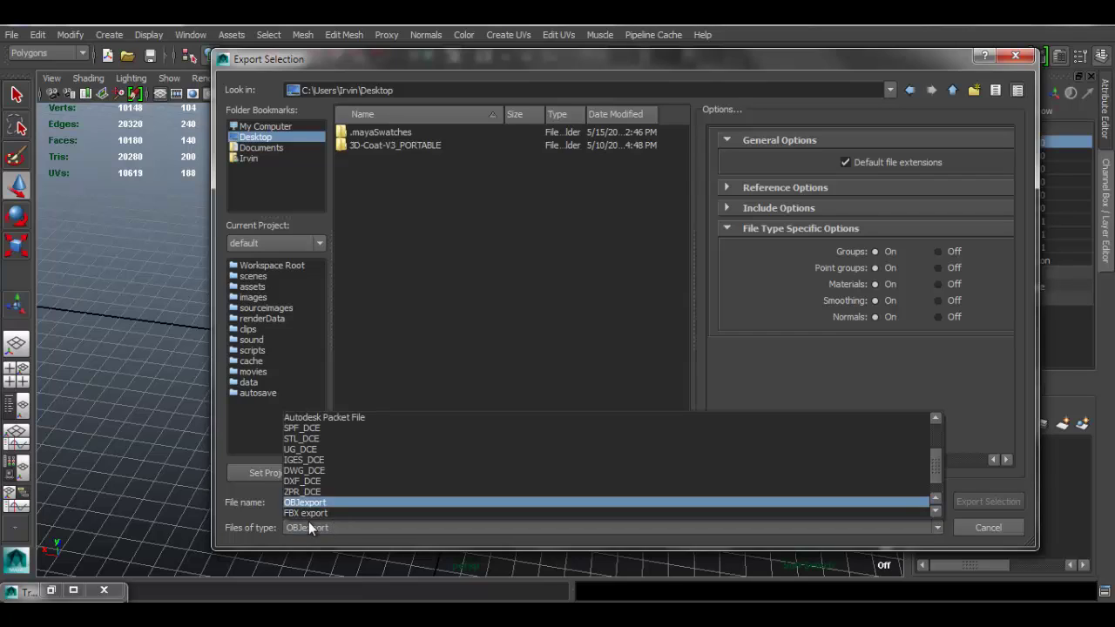
pyautogui.click(309, 525)
# Name the export file trashcan and export the selected mesh
pyautogui.click(318, 503)
pyautogui.write('t')
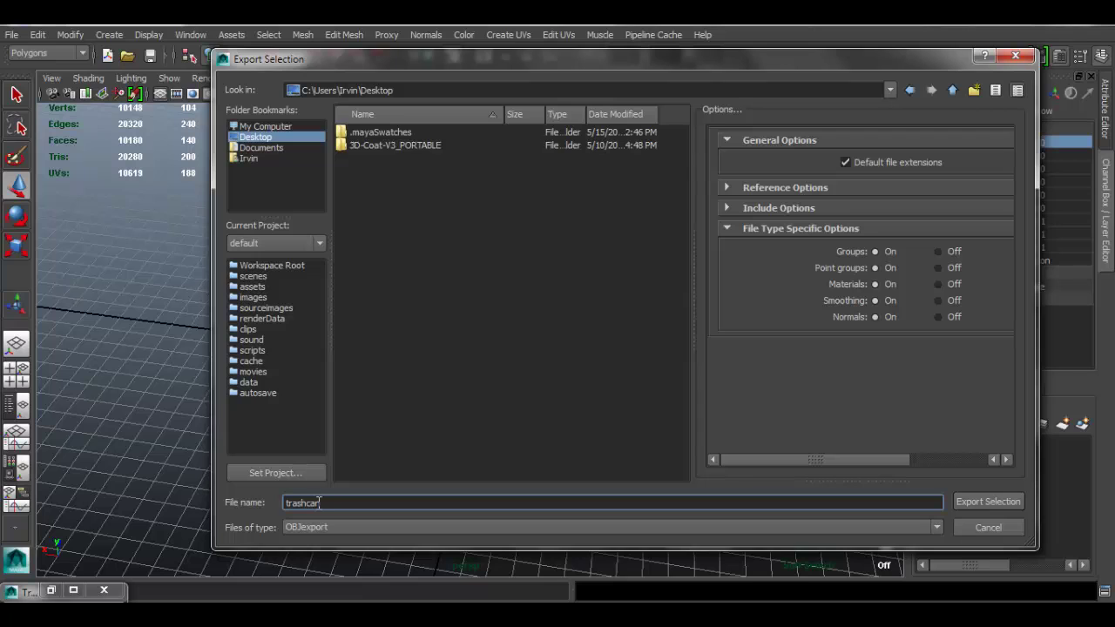
pyautogui.write('rashcan')
pyautogui.press('Return')
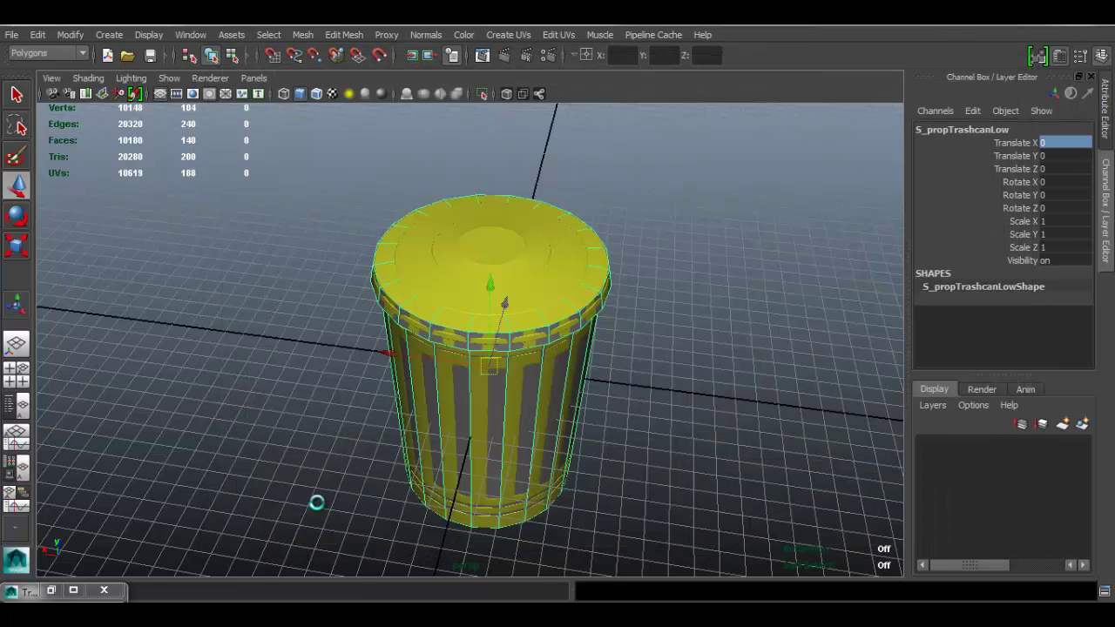
# Close the minimized window covering the command line and save the scene
pyautogui.moveTo(327, 243)
pyautogui.keyDown('alt'); pyautogui.mouseDown()
pyautogui.moveTo(323, 257)
pyautogui.moveTo(335, 253)
pyautogui.mouseUp(); pyautogui.keyUp('alt')
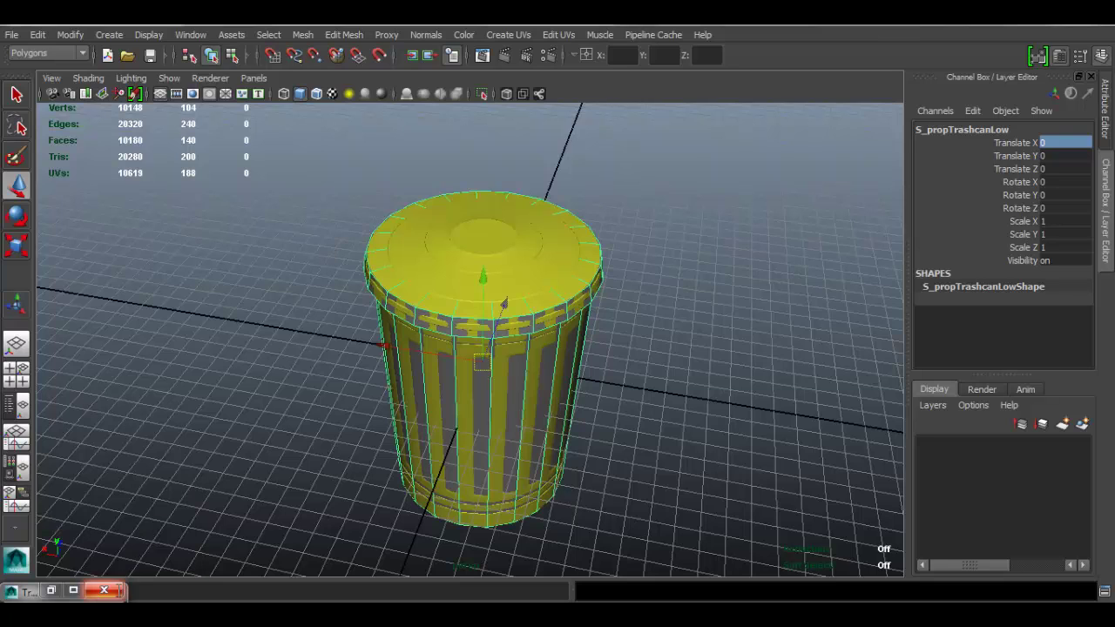
pyautogui.click(104, 590)
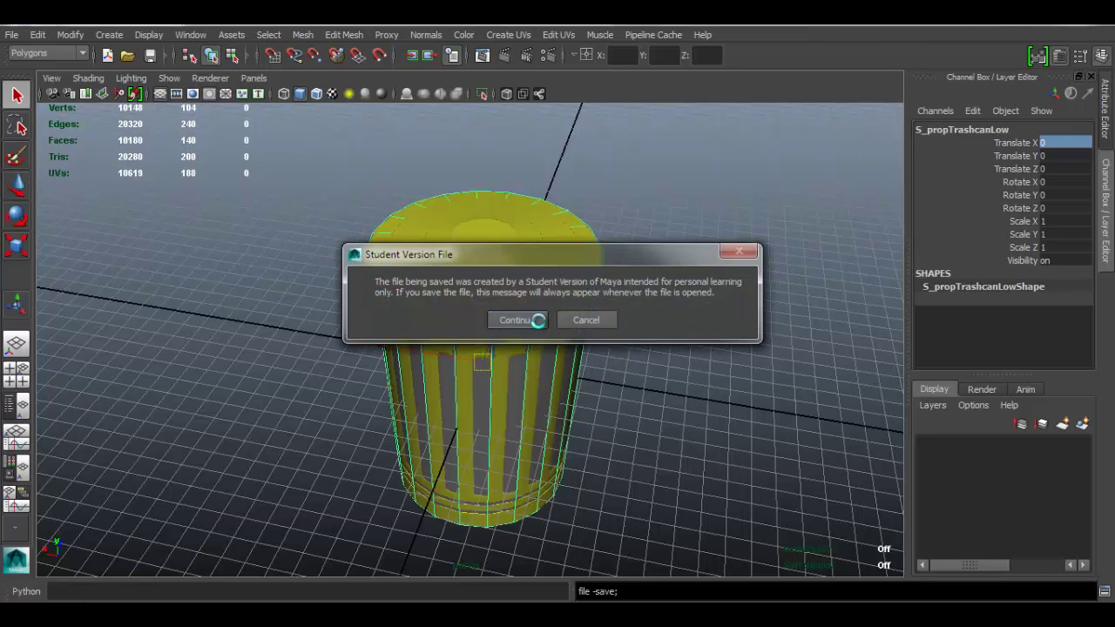
pyautogui.click(518, 321)
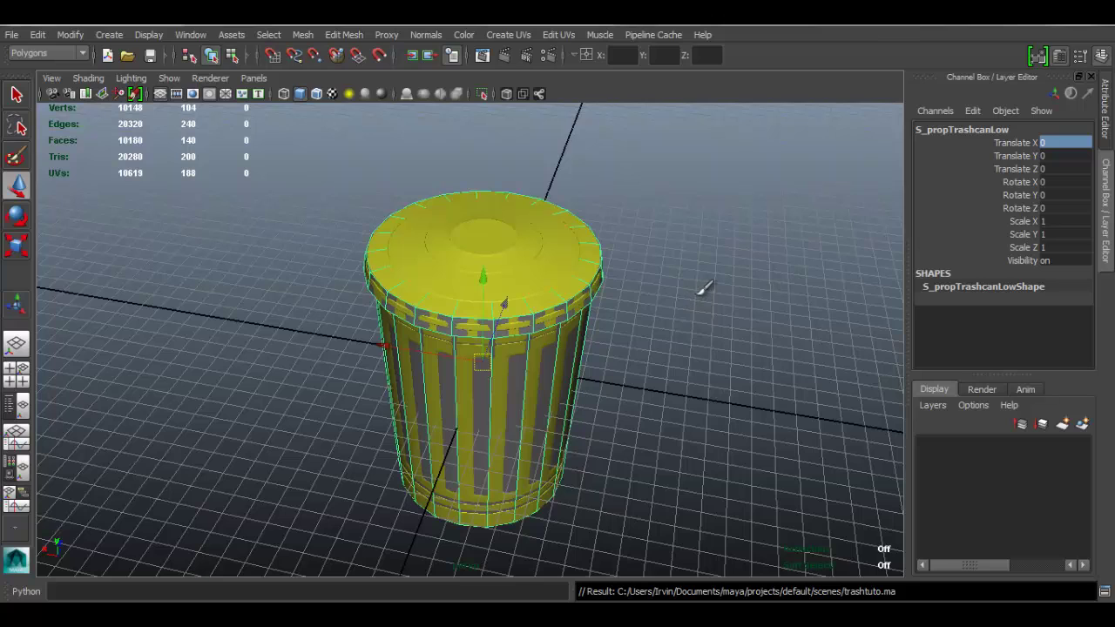
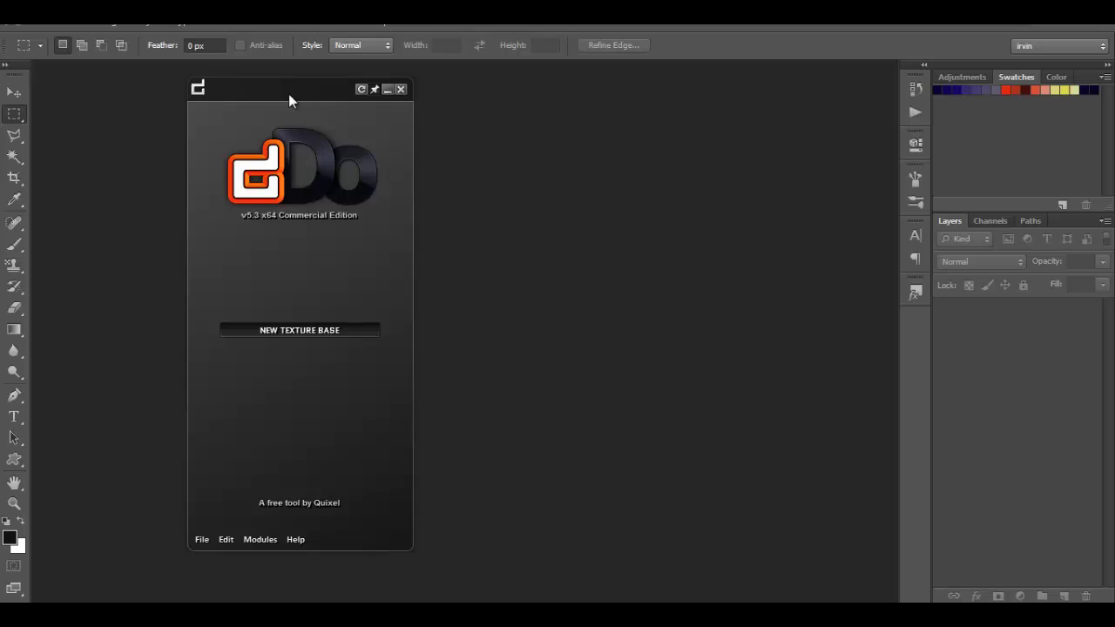
pyautogui.moveTo(289, 96); pyautogui.dragTo(307, 86)
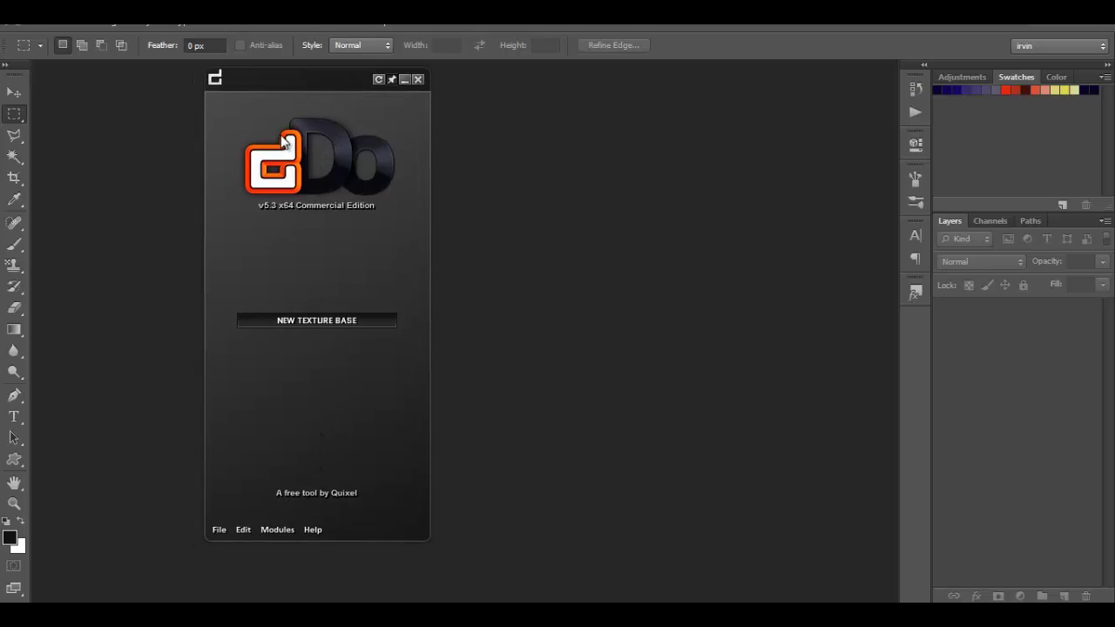
pyautogui.moveTo(312, 77); pyautogui.dragTo(339, 88)
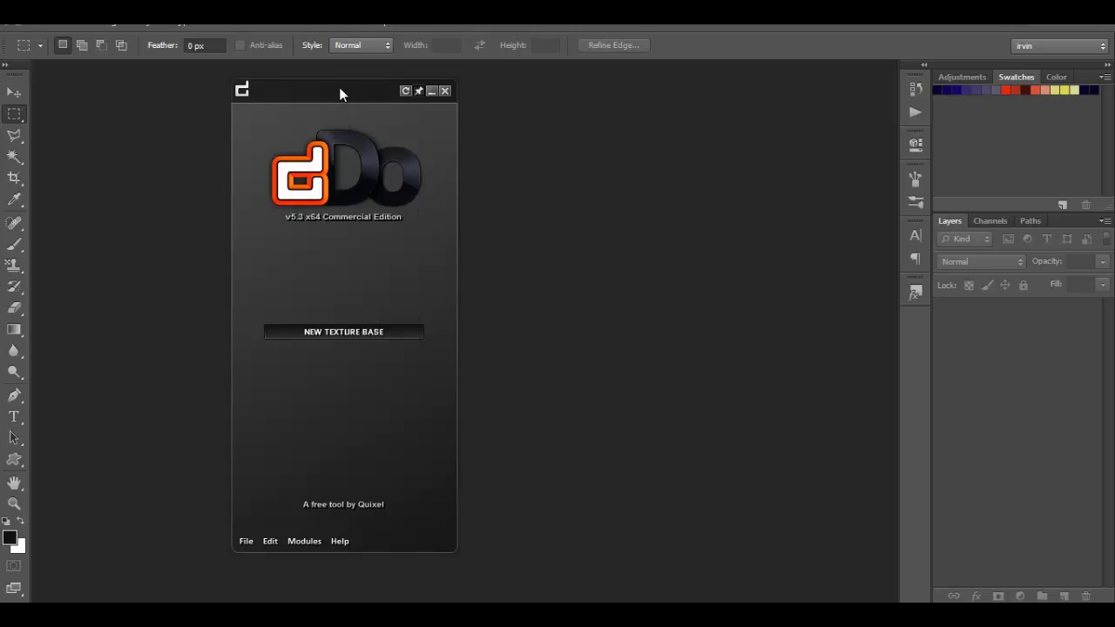
pyautogui.moveTo(338, 90); pyautogui.dragTo(316, 87)
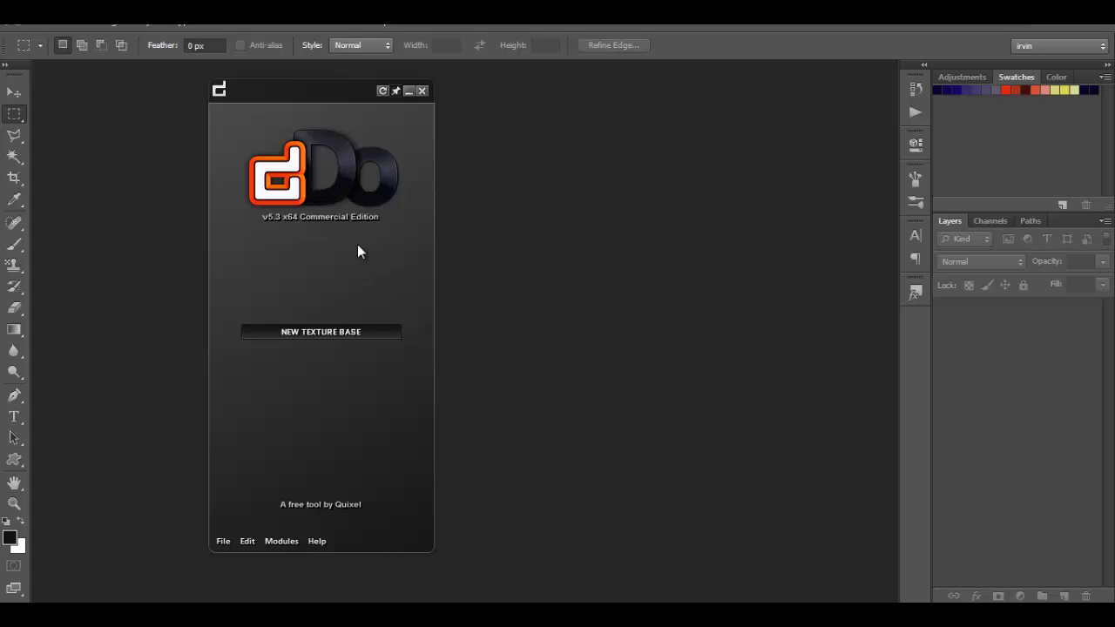
pyautogui.moveTo(357, 92); pyautogui.dragTo(344, 94)
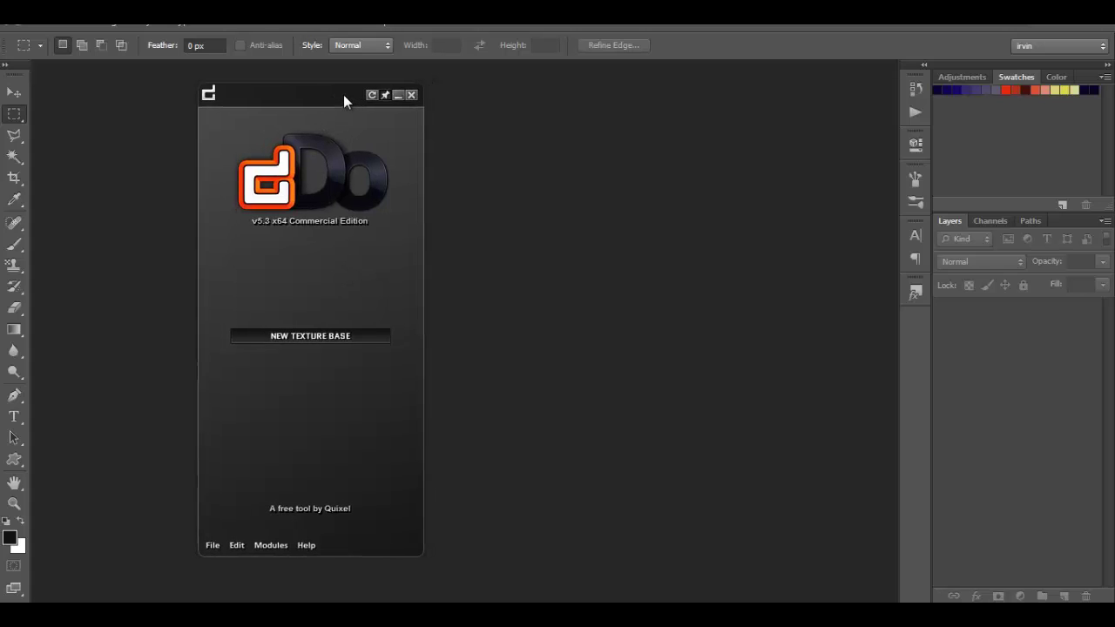
# Create a new texture base in dDo in Photoshop and place its dialog beside the main dDo window
pyautogui.click(319, 338)
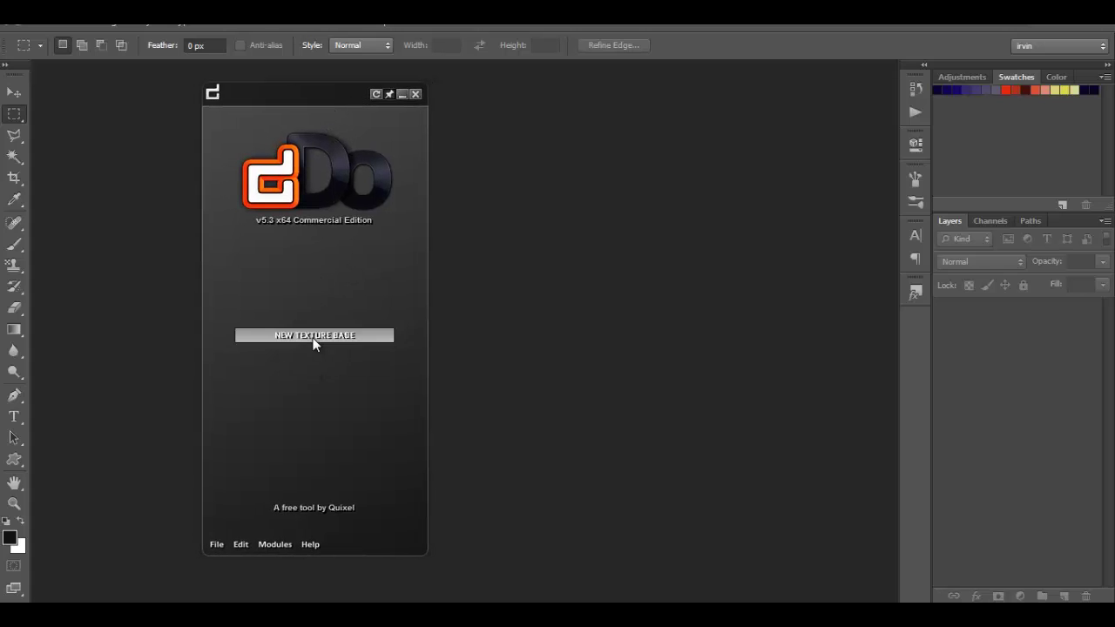
pyautogui.moveTo(534, 172); pyautogui.dragTo(517, 136)
pyautogui.moveTo(487, 264)
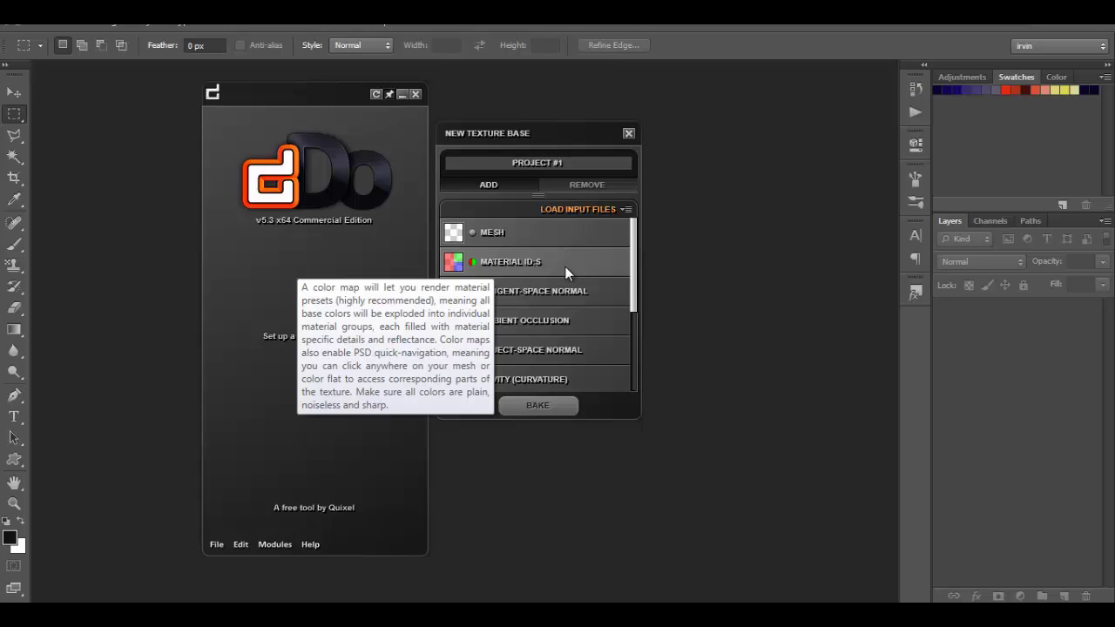
# Load the trashcan_color TGA from the Desktop as the Material ID:s input of the new texture base
pyautogui.click(522, 258)
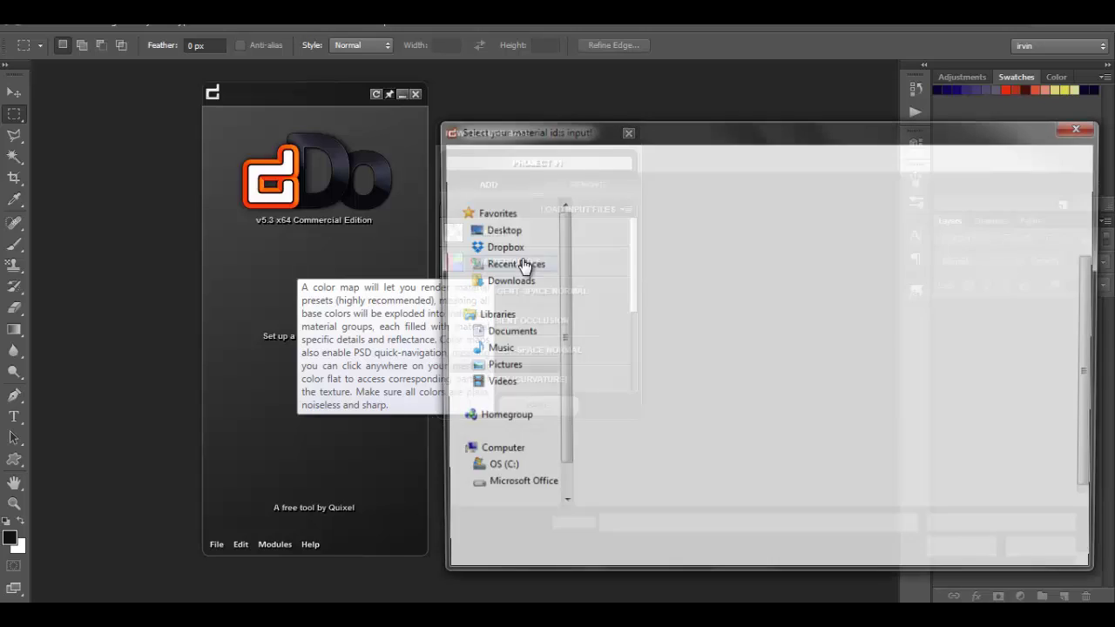
pyautogui.click(498, 230)
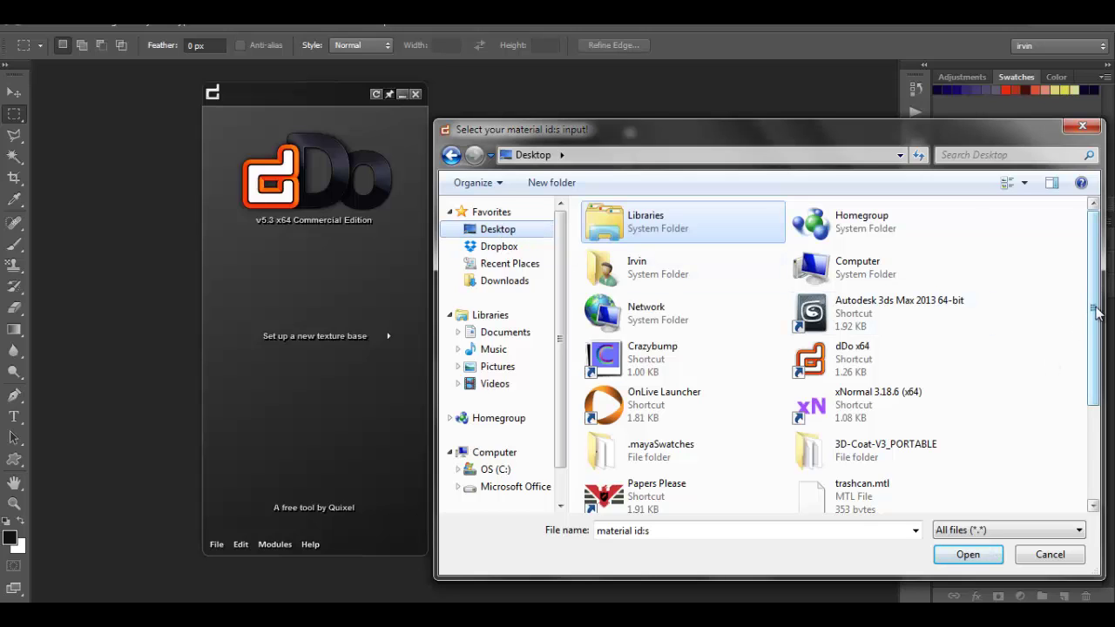
pyautogui.moveTo(1096, 296); pyautogui.dragTo(1098, 435)
pyautogui.click(866, 398)
pyautogui.click(968, 555)
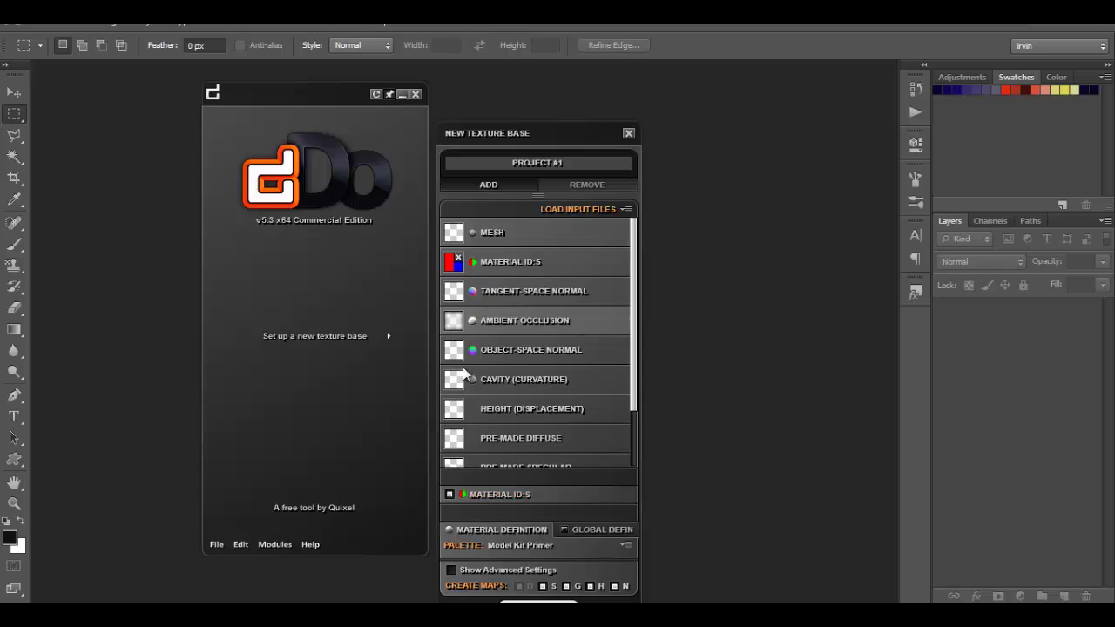
# Load the trashcan_normal TGA as the tangent-space normal input and accept its options with both axes unflipped
pyautogui.moveTo(532, 133); pyautogui.dragTo(545, 101)
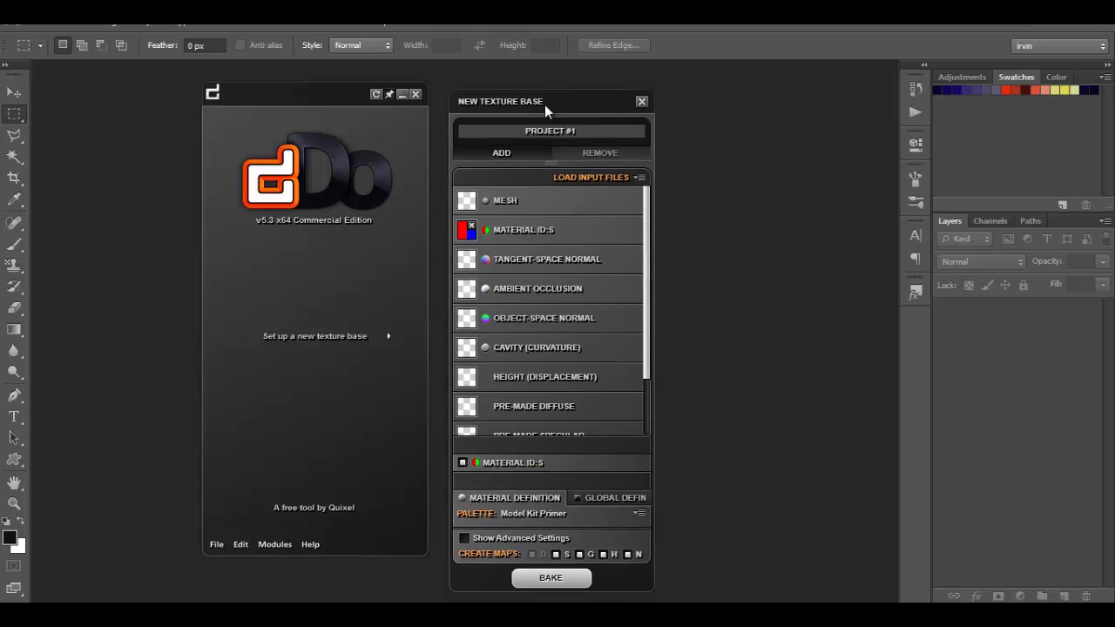
pyautogui.click(518, 262)
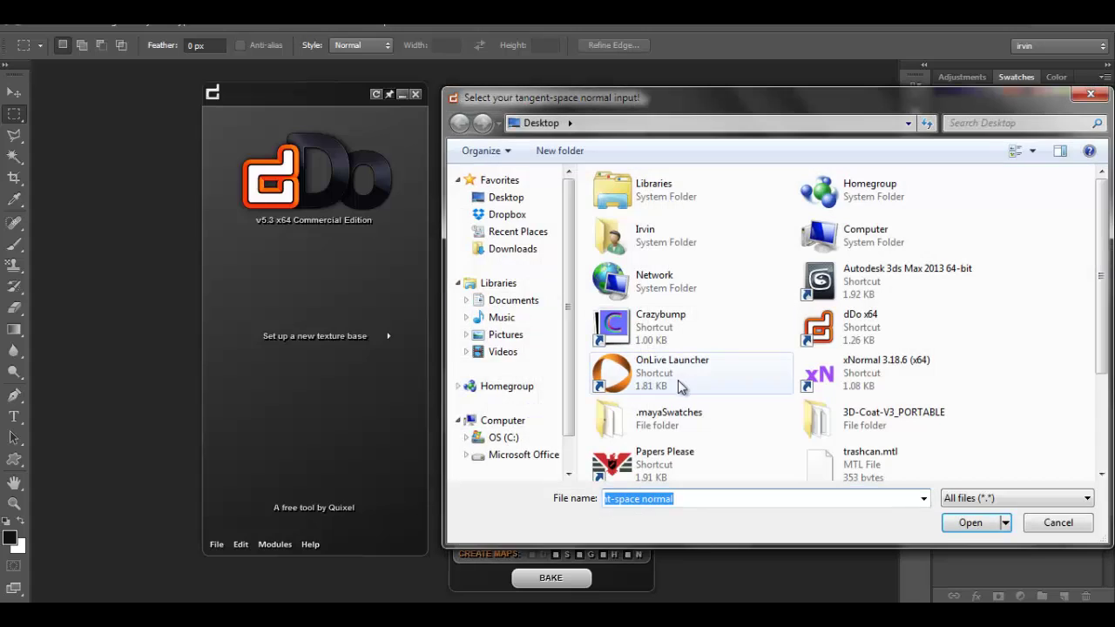
pyautogui.scroll(-3, 1109, 331)
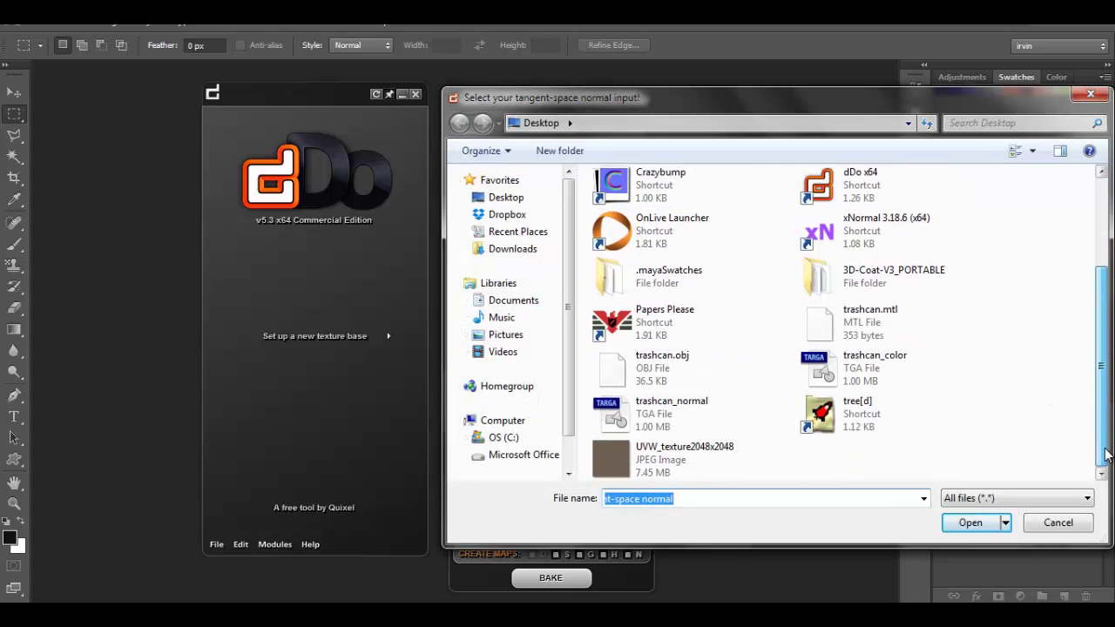
pyautogui.doubleClick(659, 424)
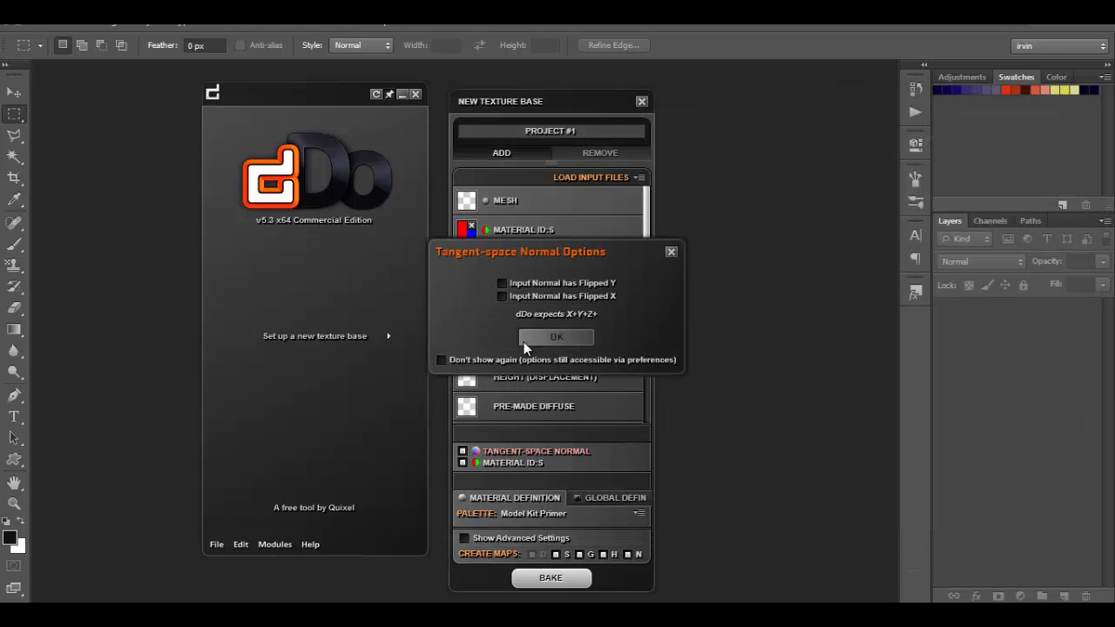
pyautogui.click(589, 338)
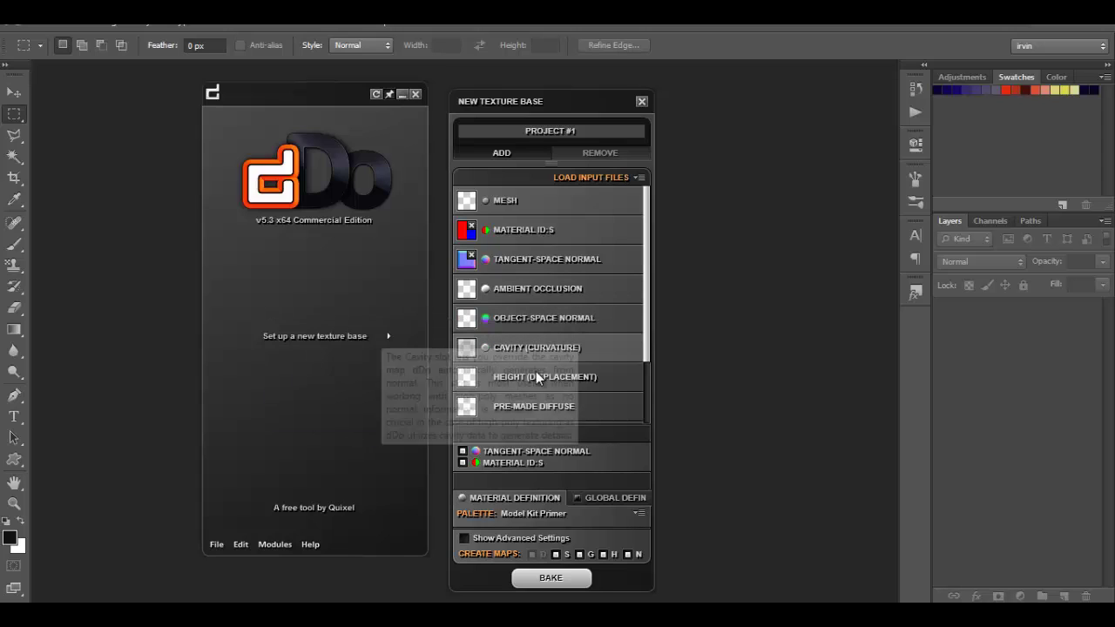
# Bake the texture base from the loaded material ID and normal maps and reposition the dDo panel
pyautogui.moveTo(551, 106); pyautogui.dragTo(550, 75)
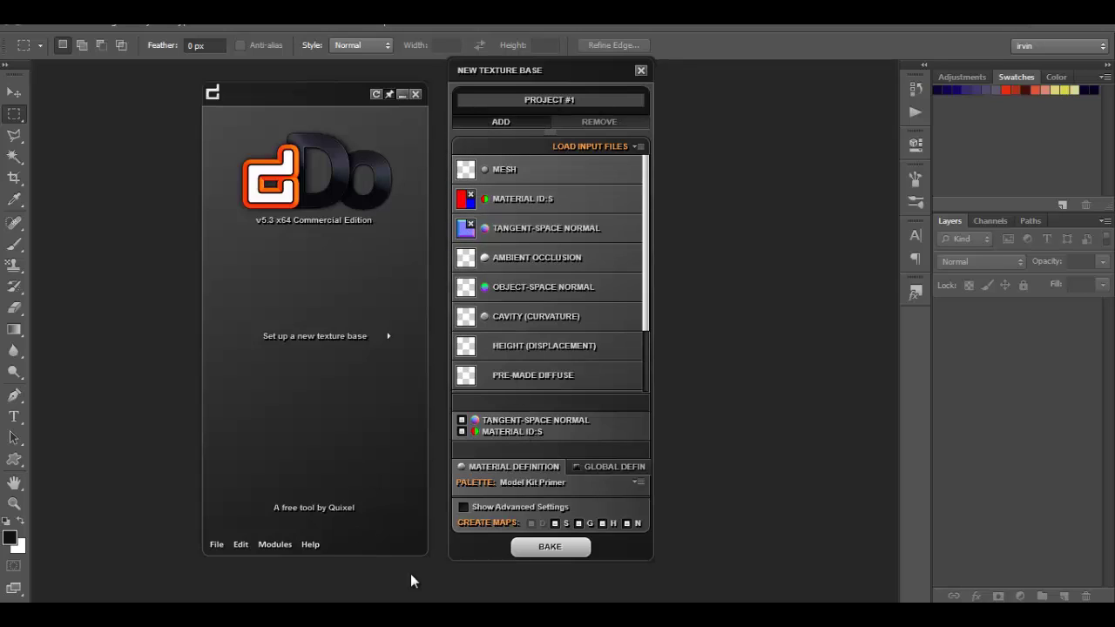
pyautogui.click(542, 549)
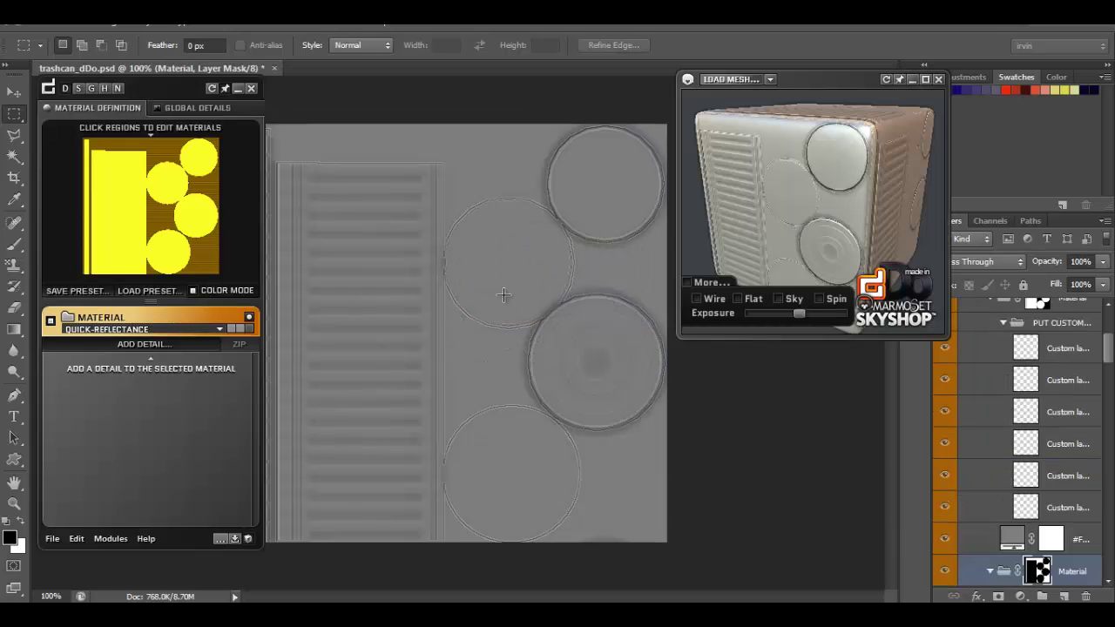
pyautogui.moveTo(166, 94)
pyautogui.mouseDown()
pyautogui.moveTo(208, 97)
pyautogui.moveTo(186, 96)
pyautogui.moveTo(170, 114)
pyautogui.moveTo(185, 112)
pyautogui.moveTo(160, 100)
pyautogui.mouseUp()
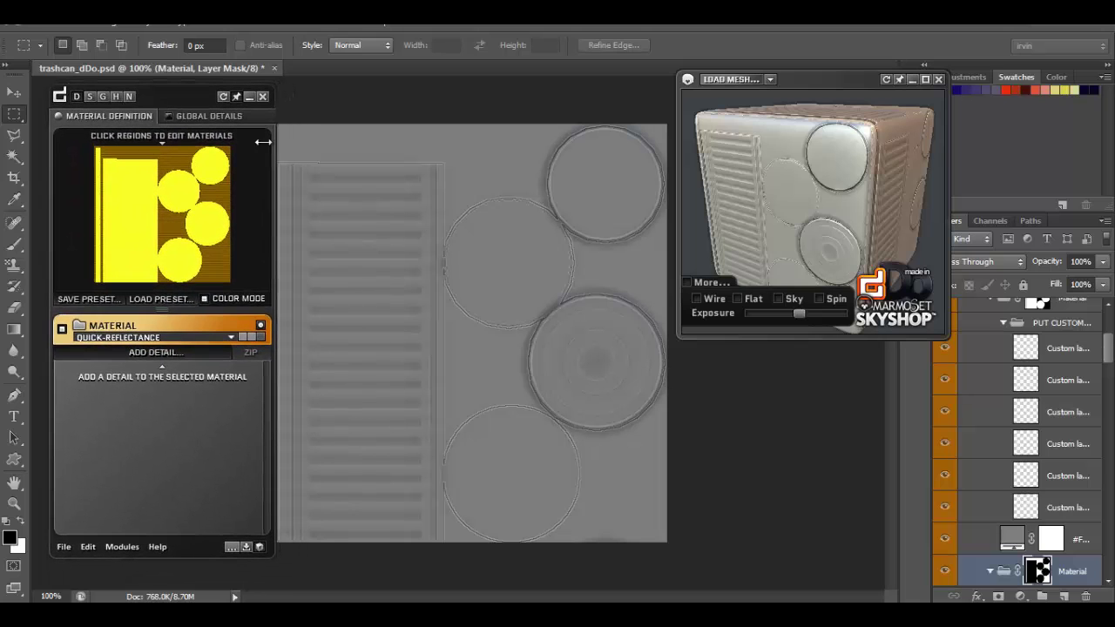
# Reposition the 3D preview window over the canvas and inspect the default preview mesh
pyautogui.moveTo(742, 79); pyautogui.dragTo(785, 90)
pyautogui.moveTo(824, 216); pyautogui.dragTo(708, 213)
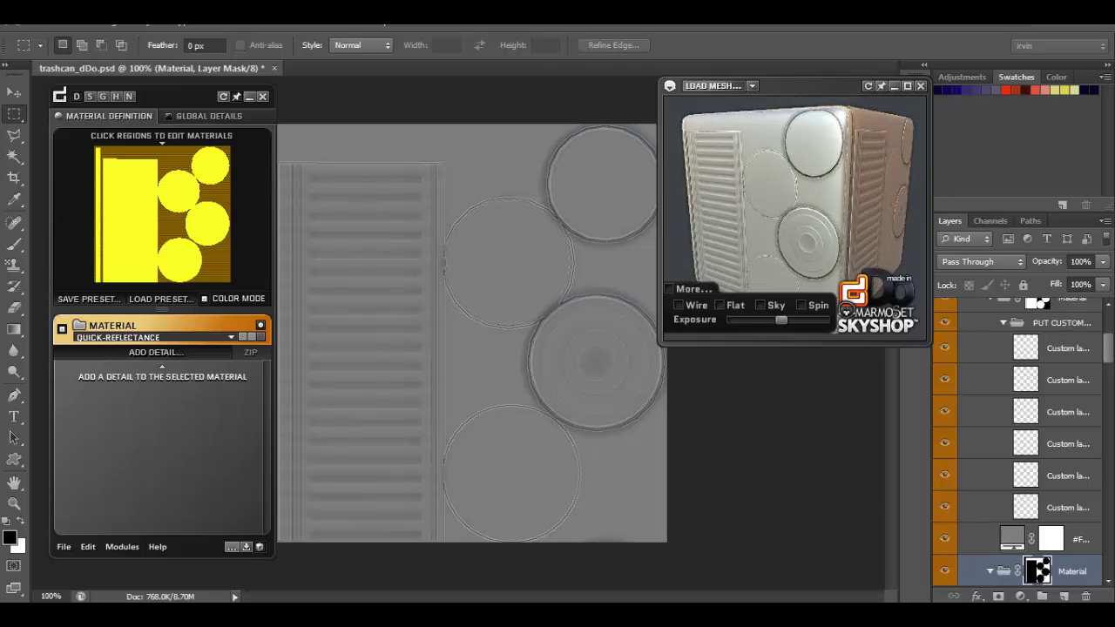
pyautogui.scroll(-10, 1102, 471)
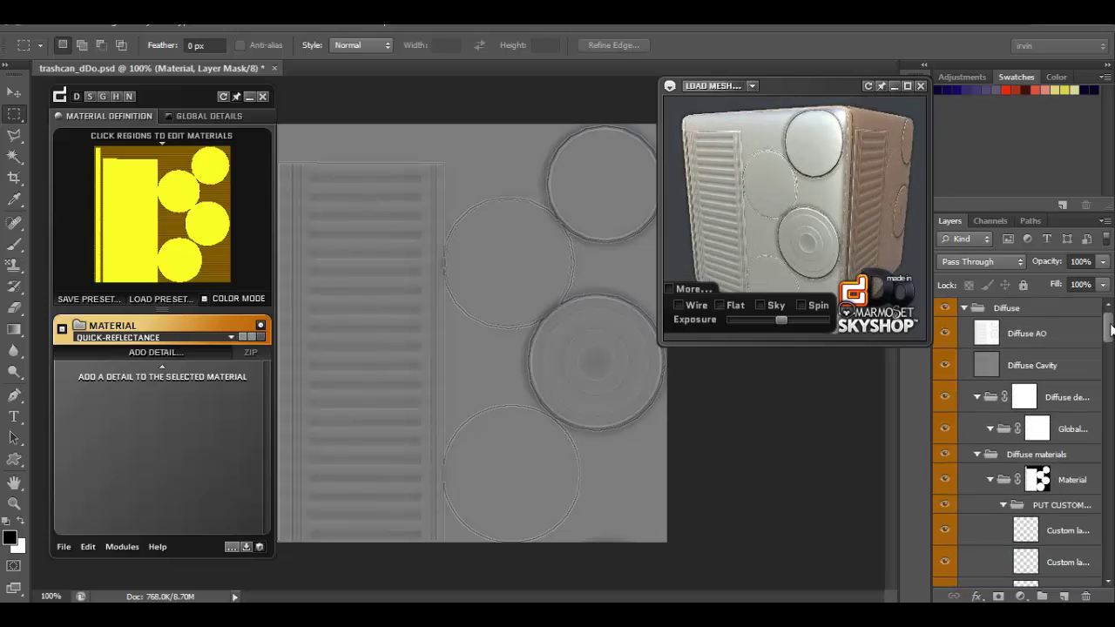
pyautogui.scroll(15, 1102, 471)
pyautogui.moveTo(771, 90); pyautogui.dragTo(805, 88)
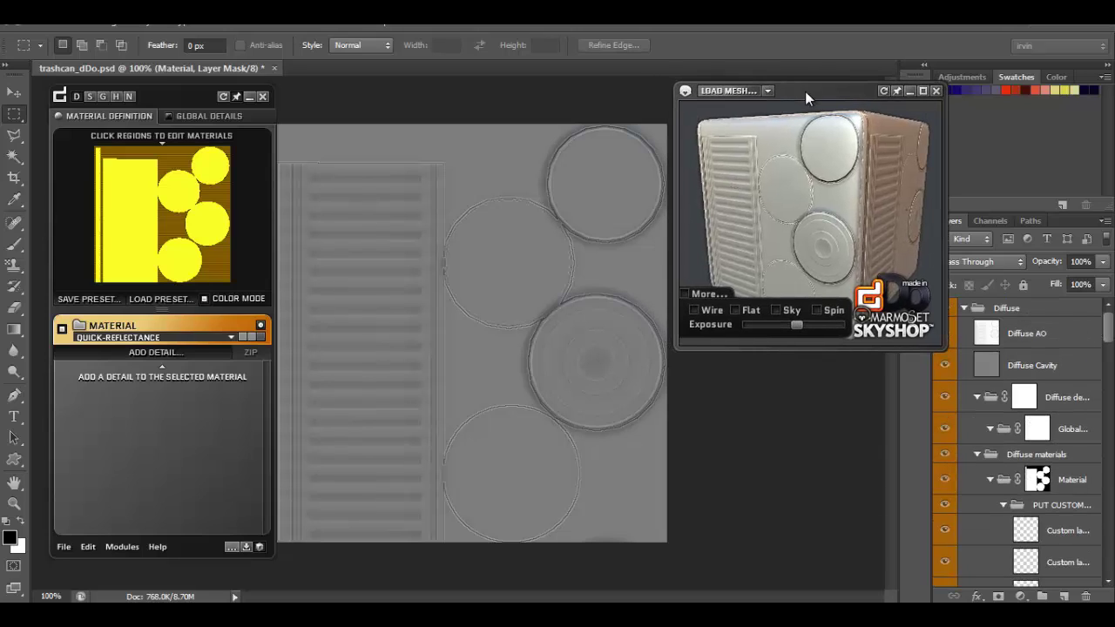
pyautogui.moveTo(812, 237); pyautogui.dragTo(720, 185)
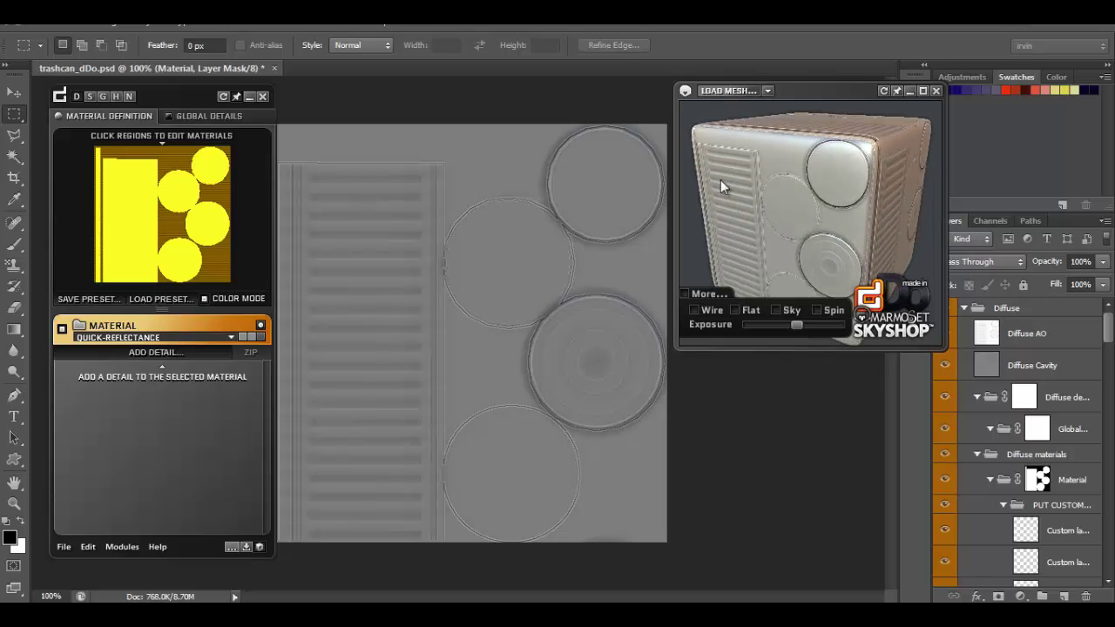
# Load trashcan.obj from the Desktop into the 3D preview and inspect the can and its lid
pyautogui.click(768, 91)
pyautogui.click(771, 85)
pyautogui.click(720, 91)
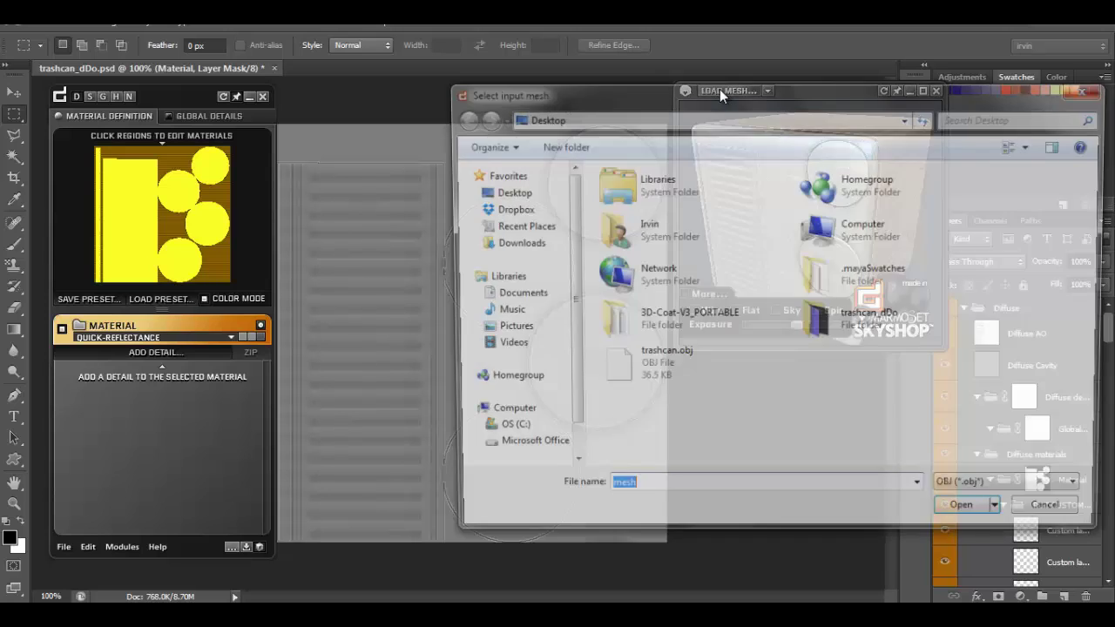
pyautogui.click(654, 370)
pyautogui.click(972, 519)
pyautogui.moveTo(829, 189); pyautogui.dragTo(872, 120)
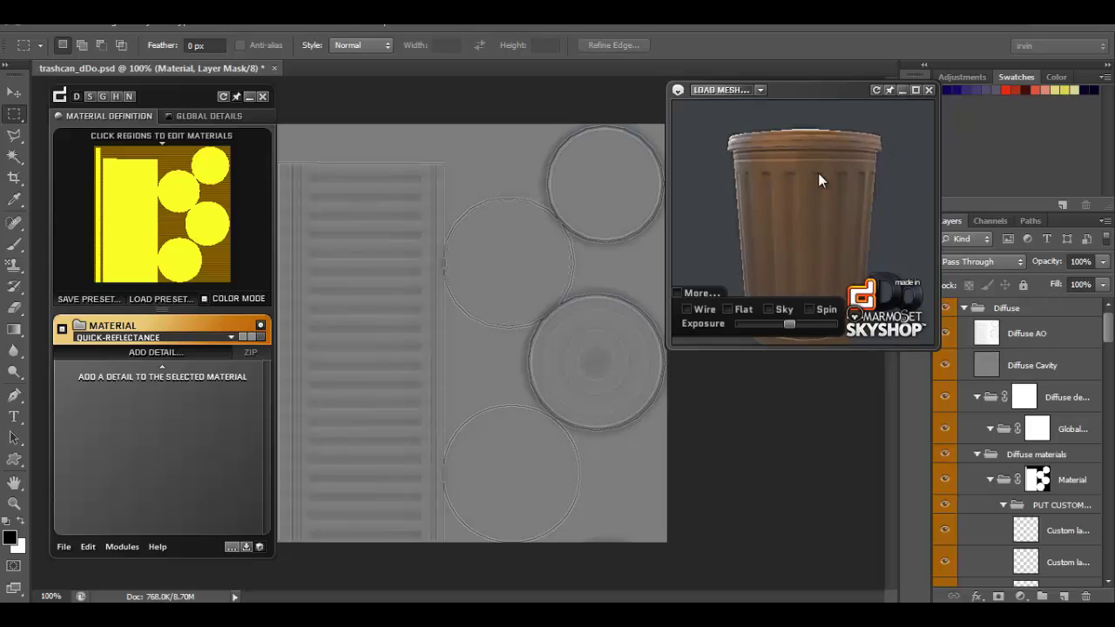
pyautogui.moveTo(807, 230); pyautogui.dragTo(823, 172)
pyautogui.scroll(5, 823, 172)
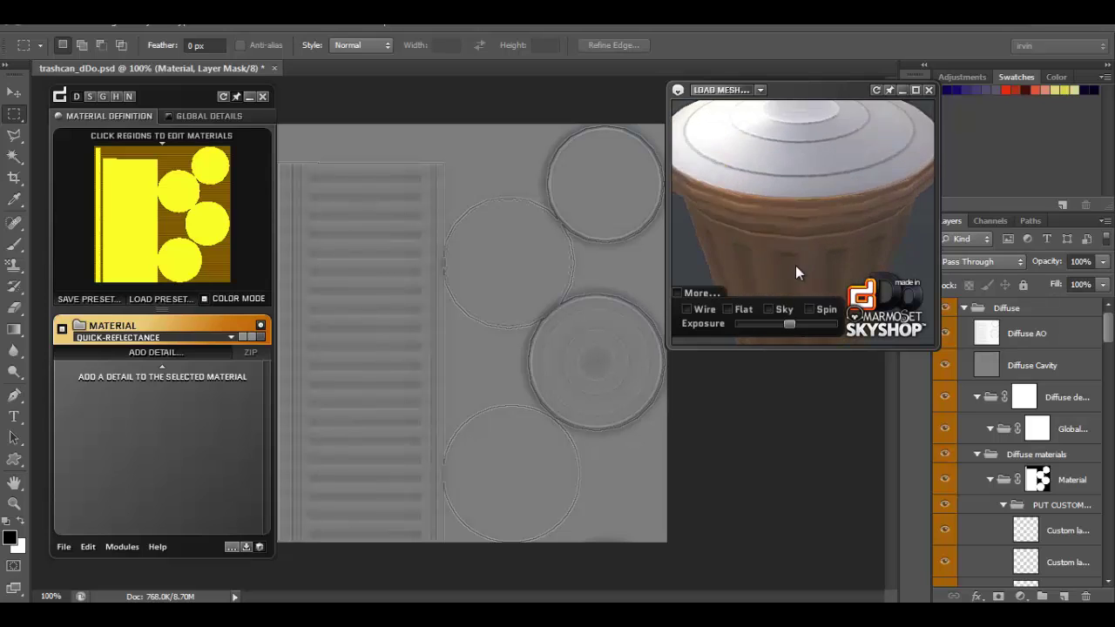
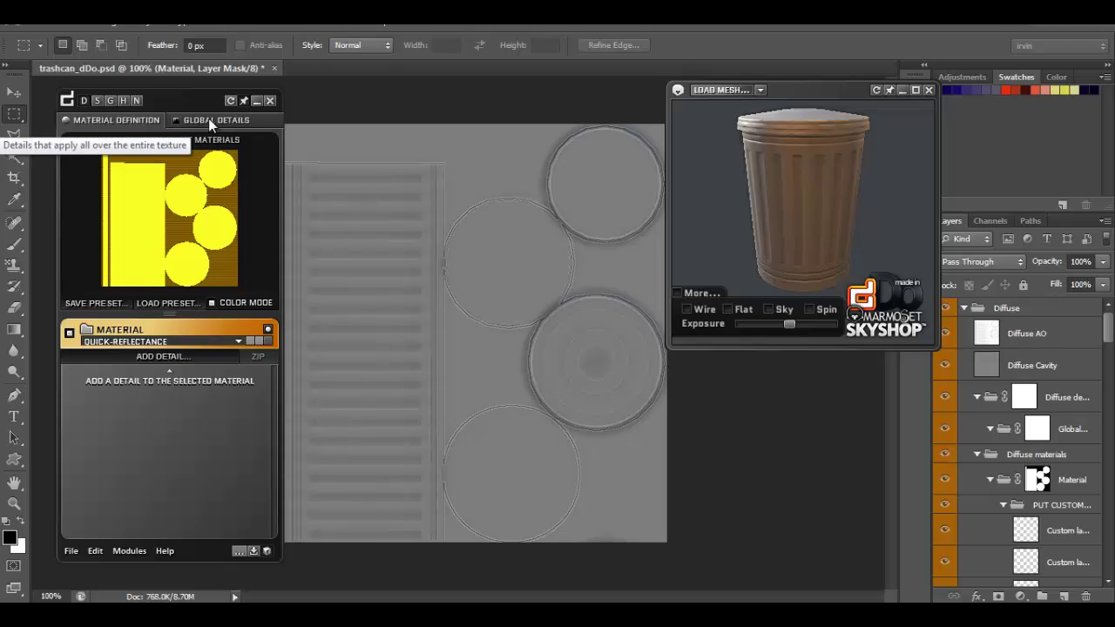
# Compare the Global Details settings with the Material Definition settings of the dDo project
pyautogui.click(200, 122)
pyautogui.click(106, 119)
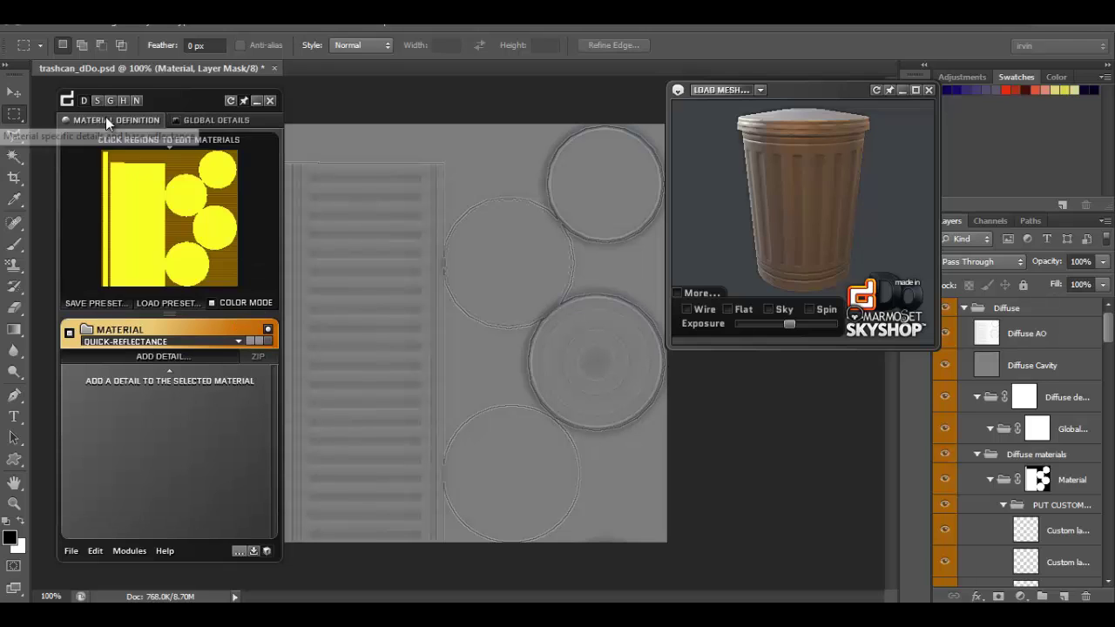
pyautogui.click(200, 119)
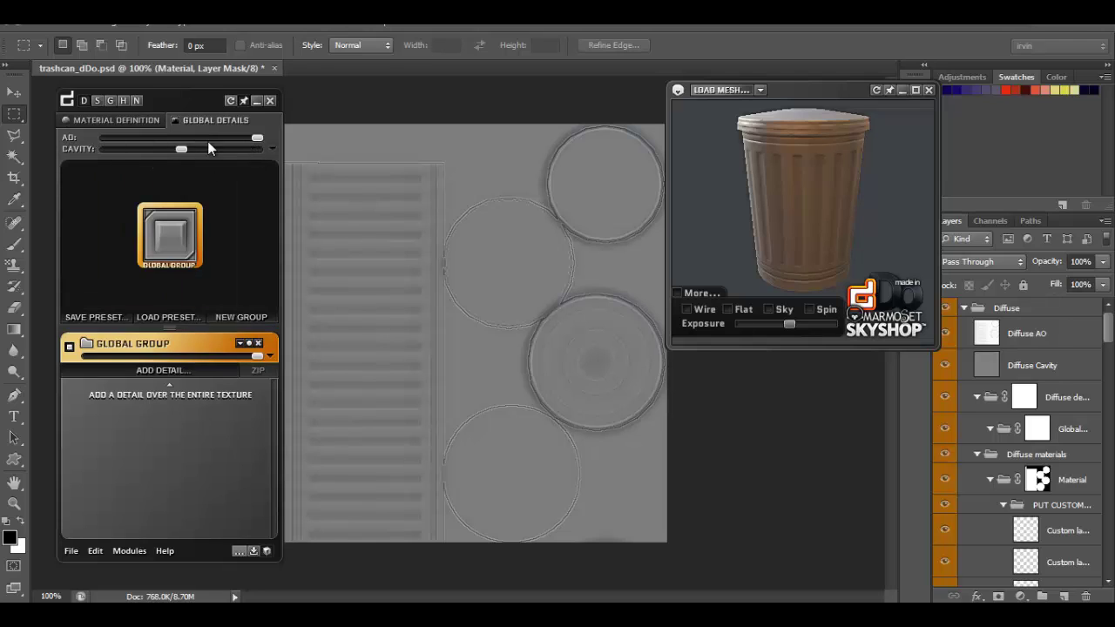
pyautogui.click(126, 114)
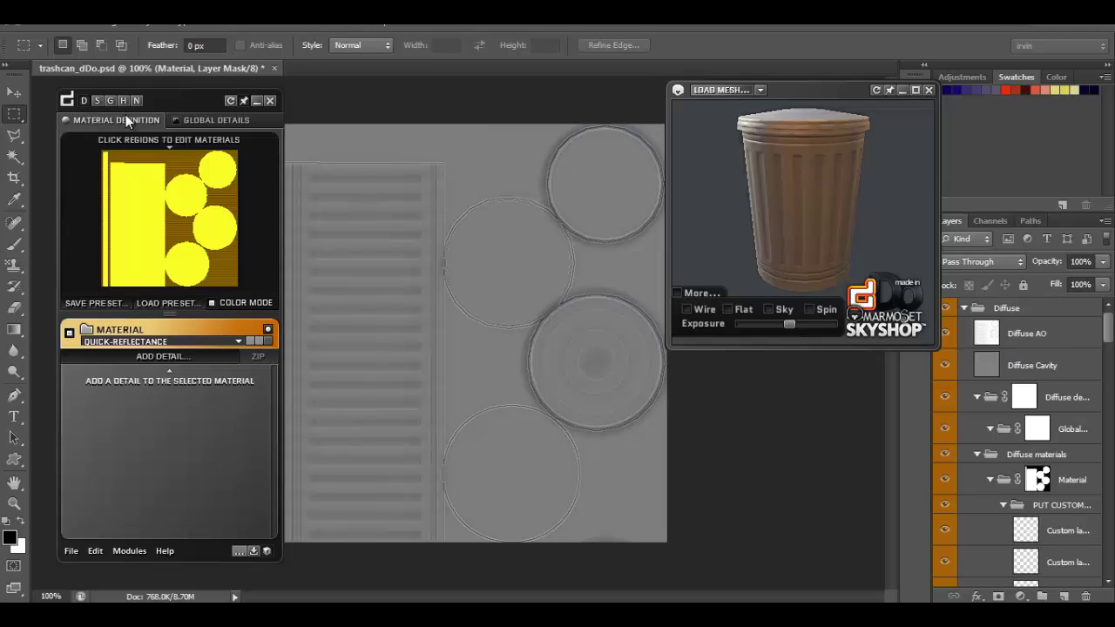
# Select the trash can's material region and examine the quick-reflectance materials available for it
pyautogui.click(150, 209)
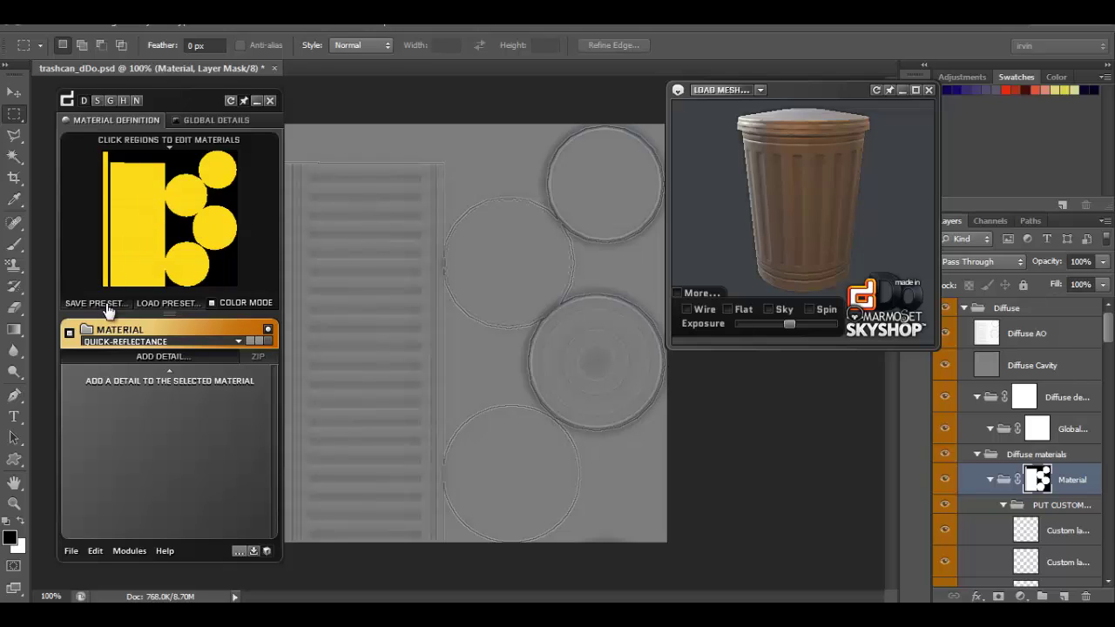
pyautogui.click(240, 341)
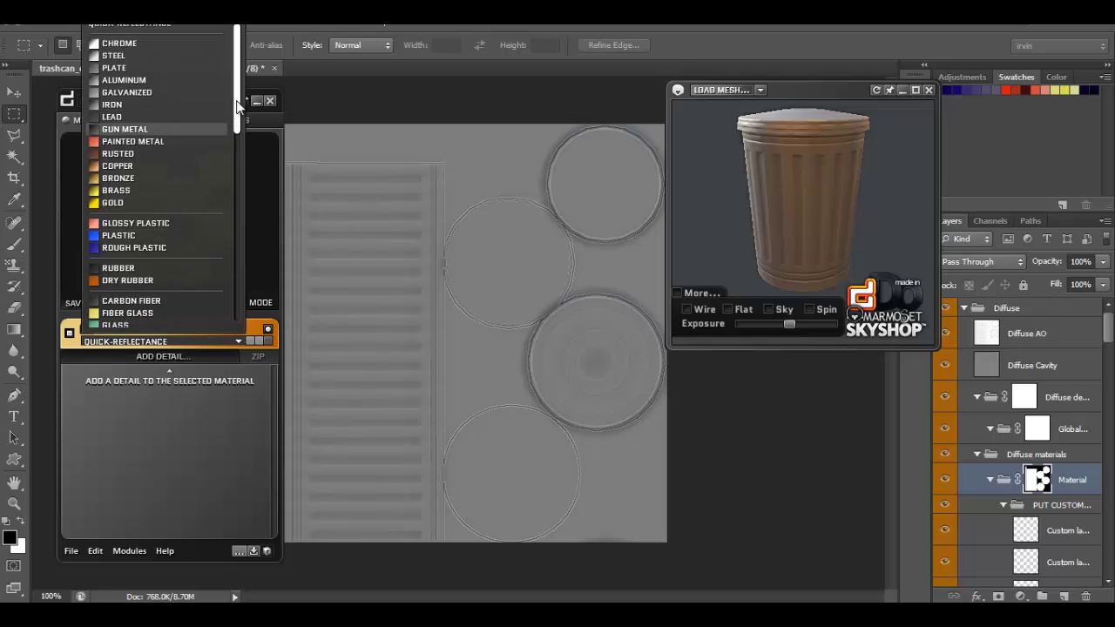
pyautogui.moveTo(241, 101); pyautogui.dragTo(233, 38)
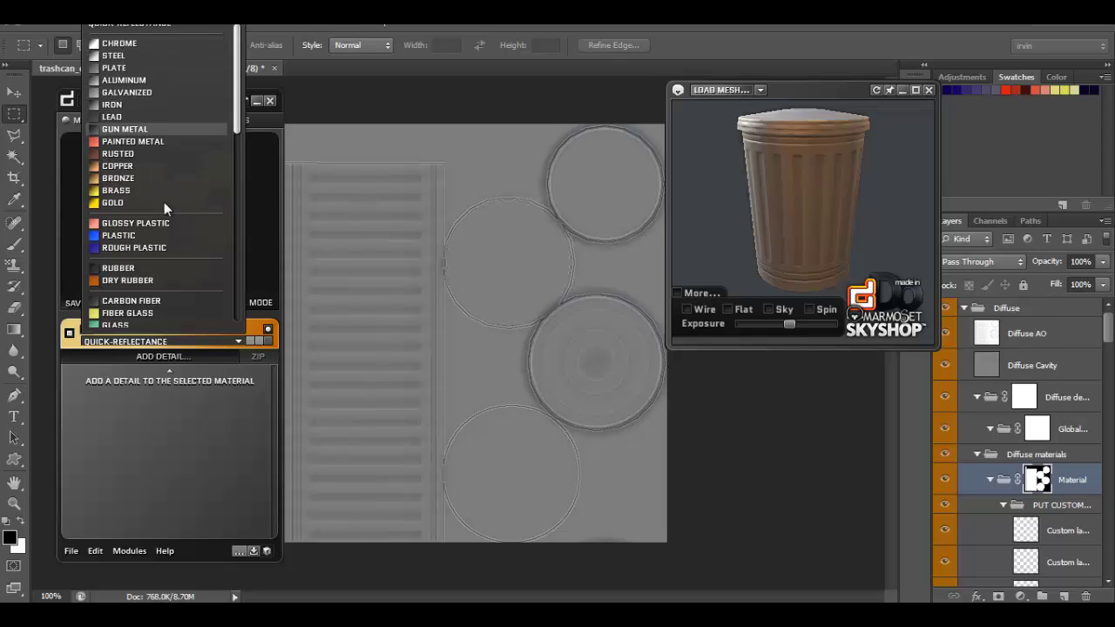
pyautogui.click(124, 281)
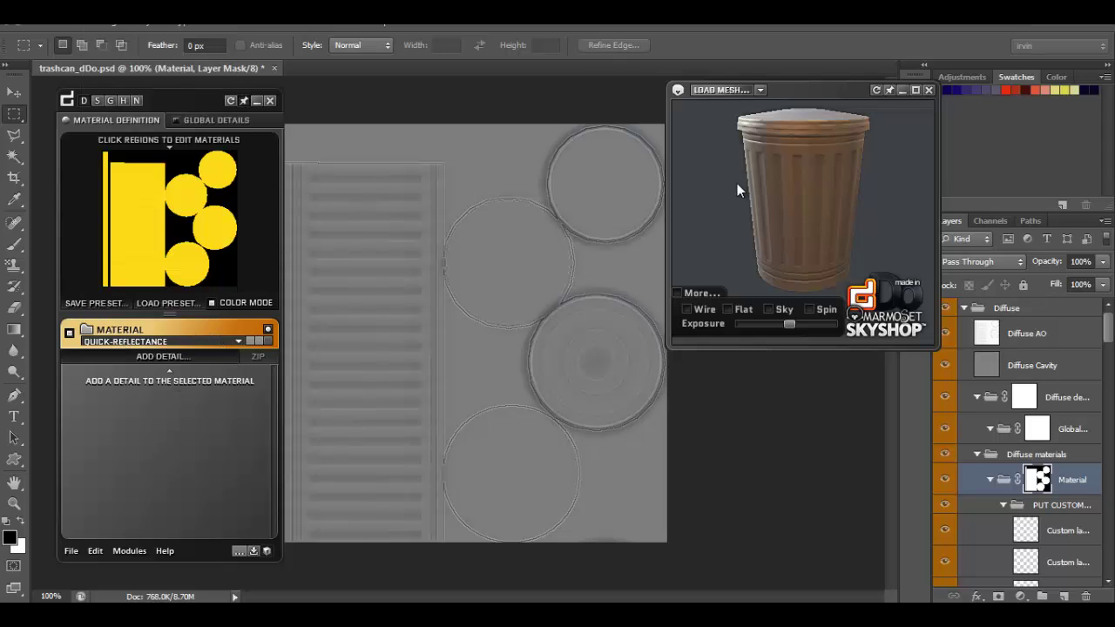
pyautogui.moveTo(804, 250); pyautogui.dragTo(790, 127)
pyautogui.scroll(3, 805, 159)
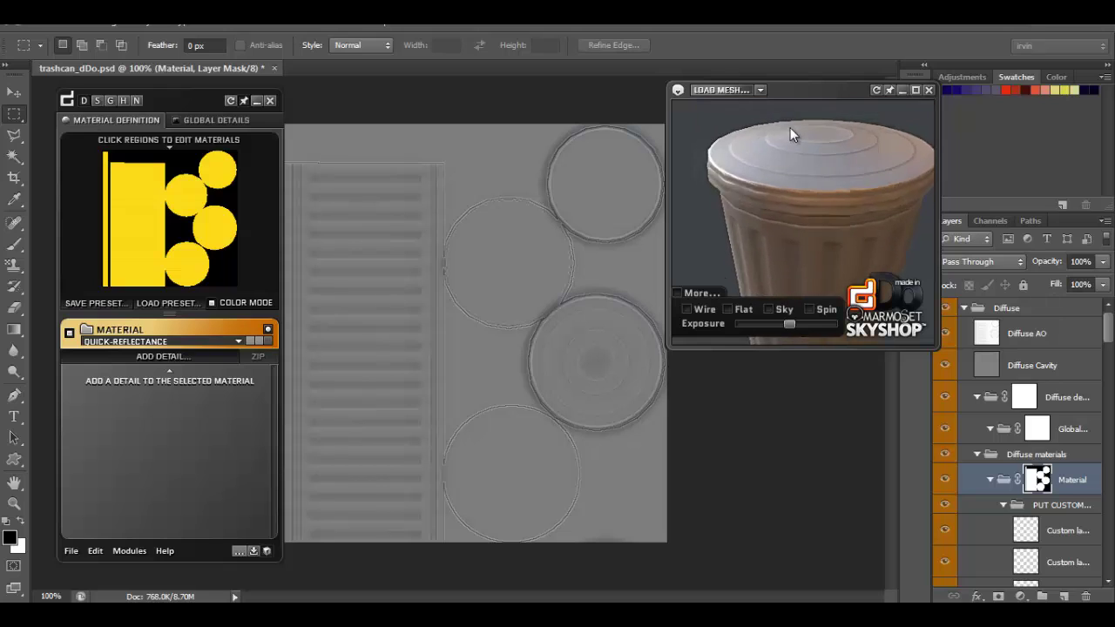
pyautogui.click(241, 341)
pyautogui.click(236, 338)
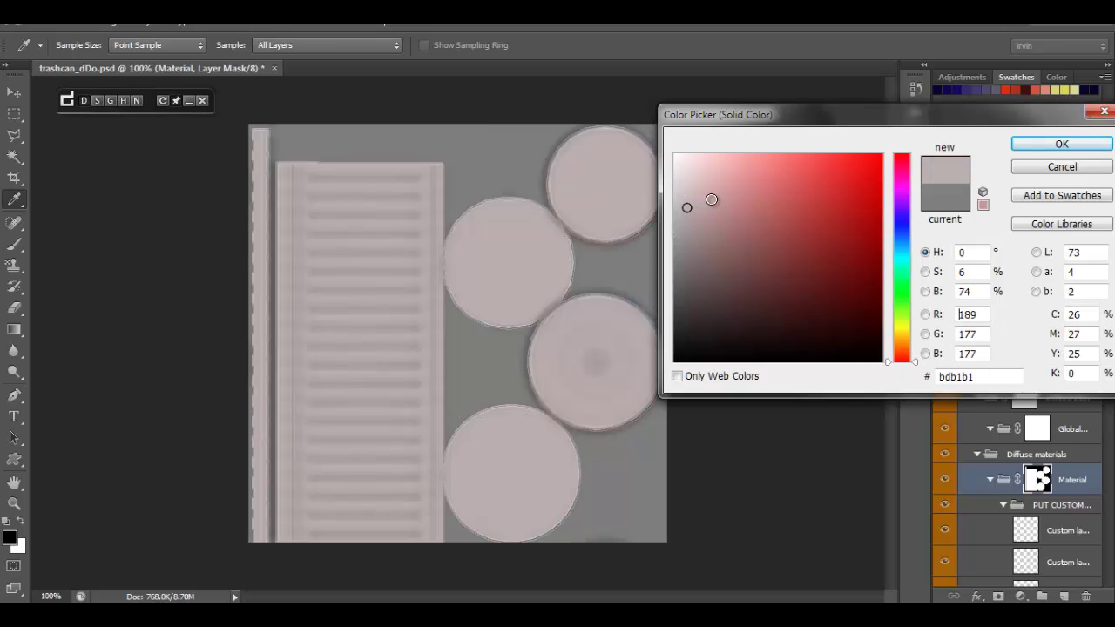
pyautogui.click(1062, 169)
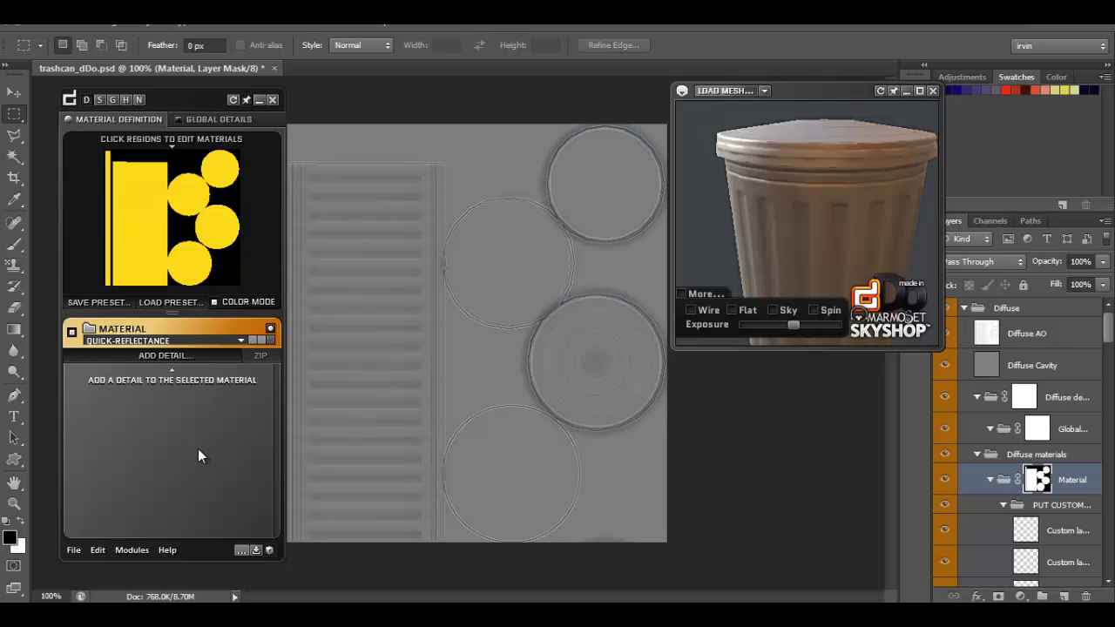
# Check the untextured can in the 3D preview, then open the presets library and enlarge the Heavy Acids sample
pyautogui.moveTo(841, 232); pyautogui.dragTo(749, 196)
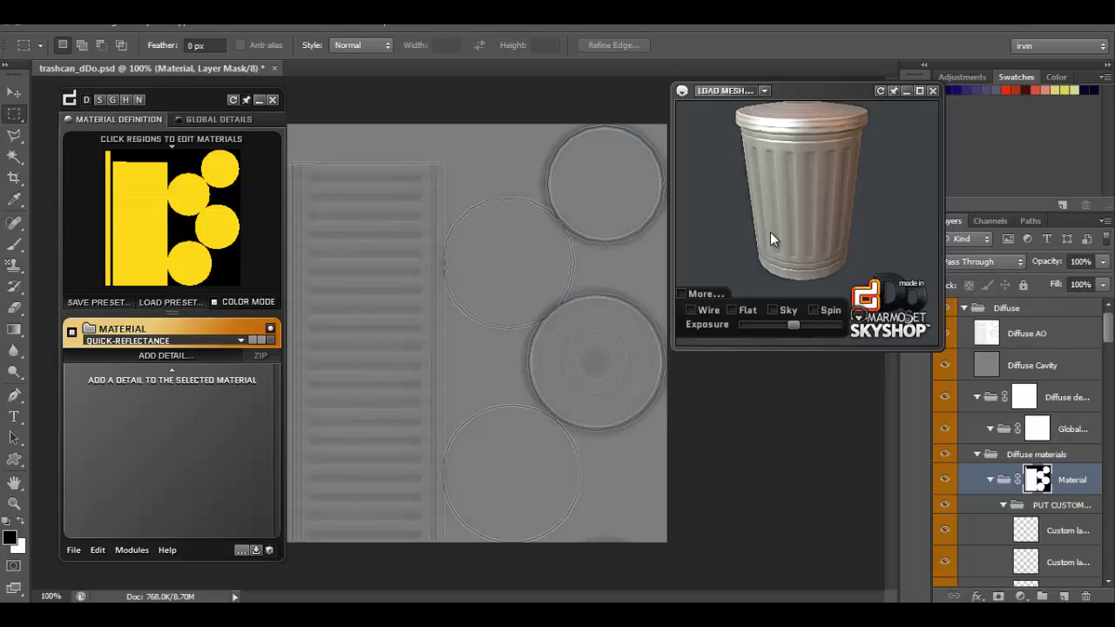
pyautogui.moveTo(770, 232); pyautogui.dragTo(738, 259)
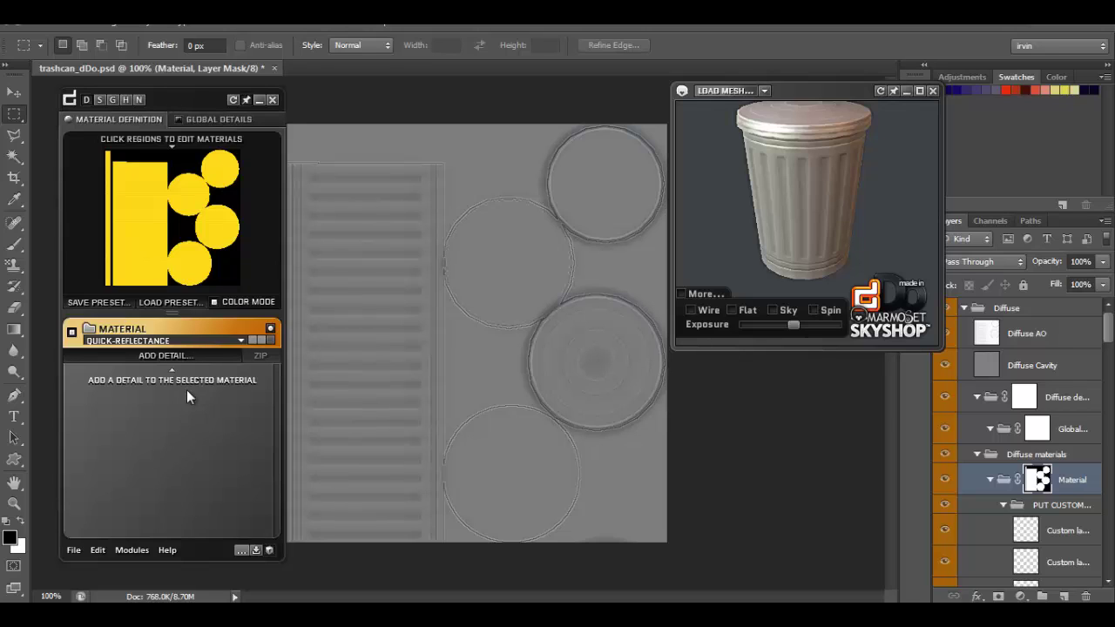
pyautogui.click(132, 550)
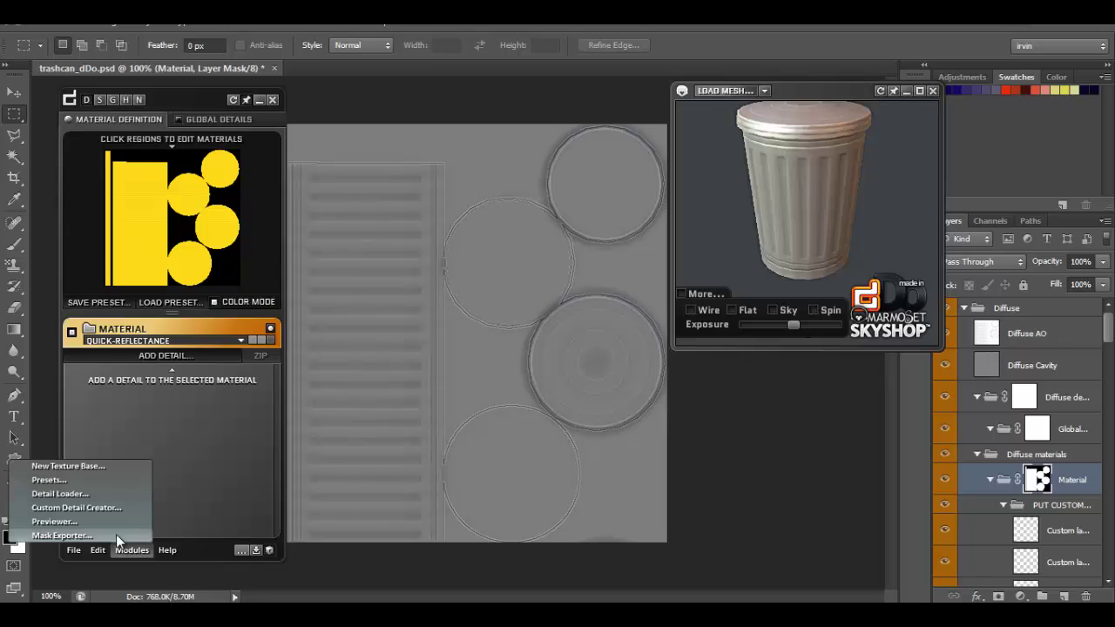
pyautogui.click(70, 481)
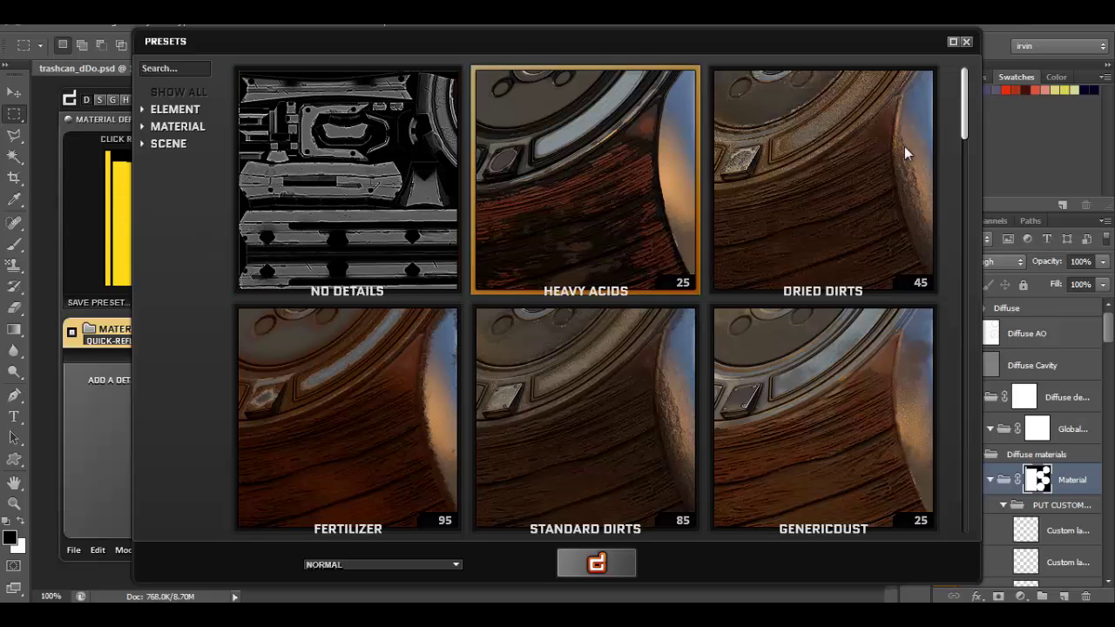
pyautogui.moveTo(963, 135)
pyautogui.mouseDown()
pyautogui.moveTo(959, 185)
pyautogui.moveTo(960, 136)
pyautogui.mouseUp()
pyautogui.moveTo(530, 206)
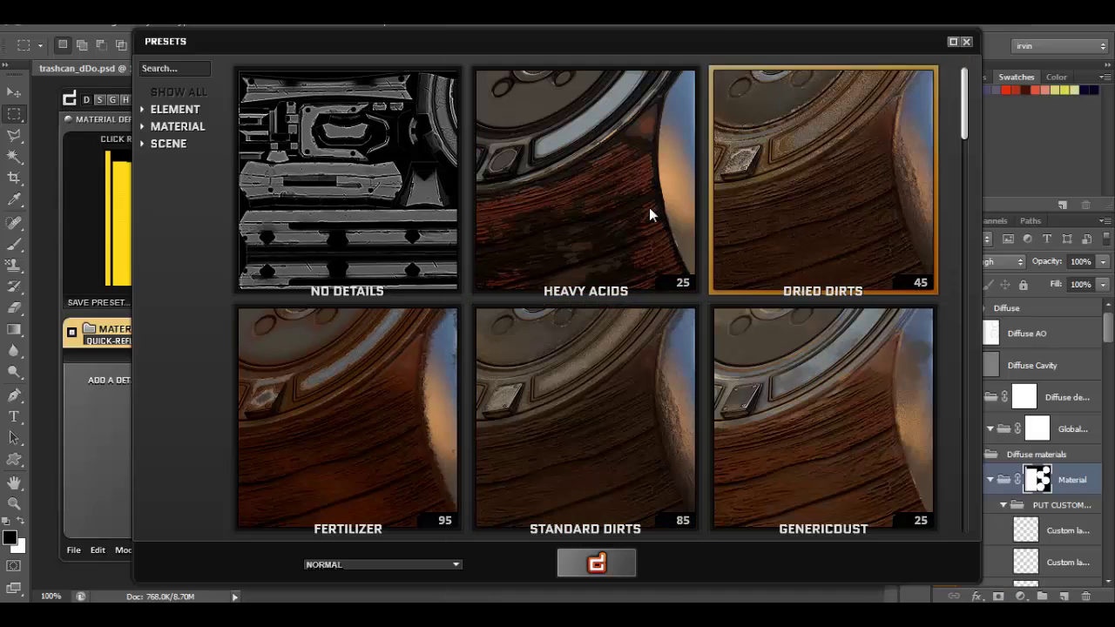
pyautogui.moveTo(649, 214)
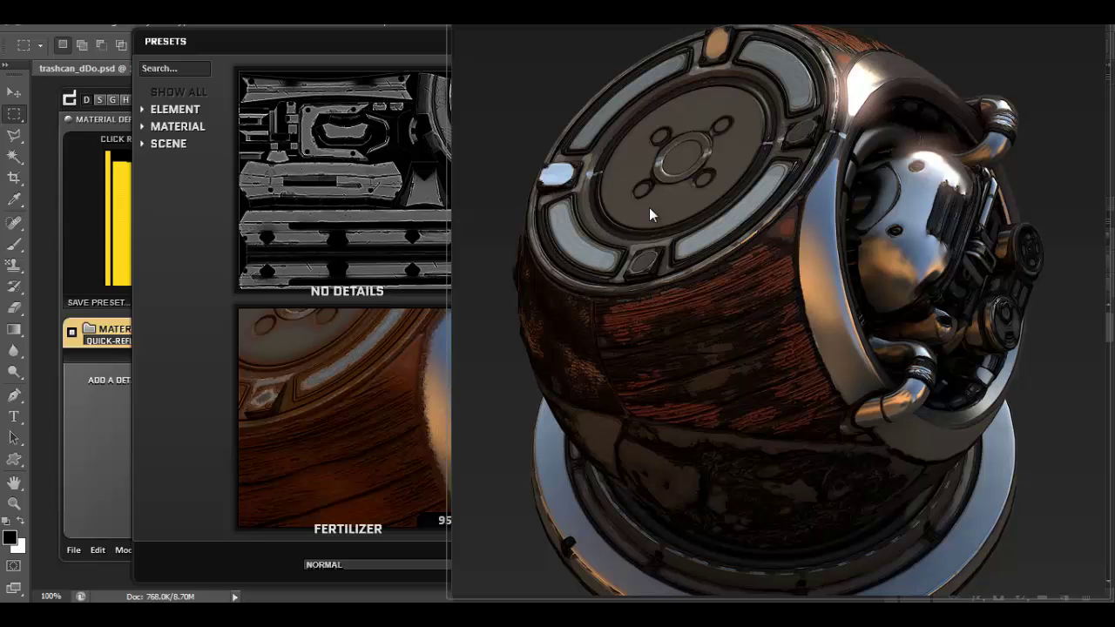
pyautogui.click(649, 209)
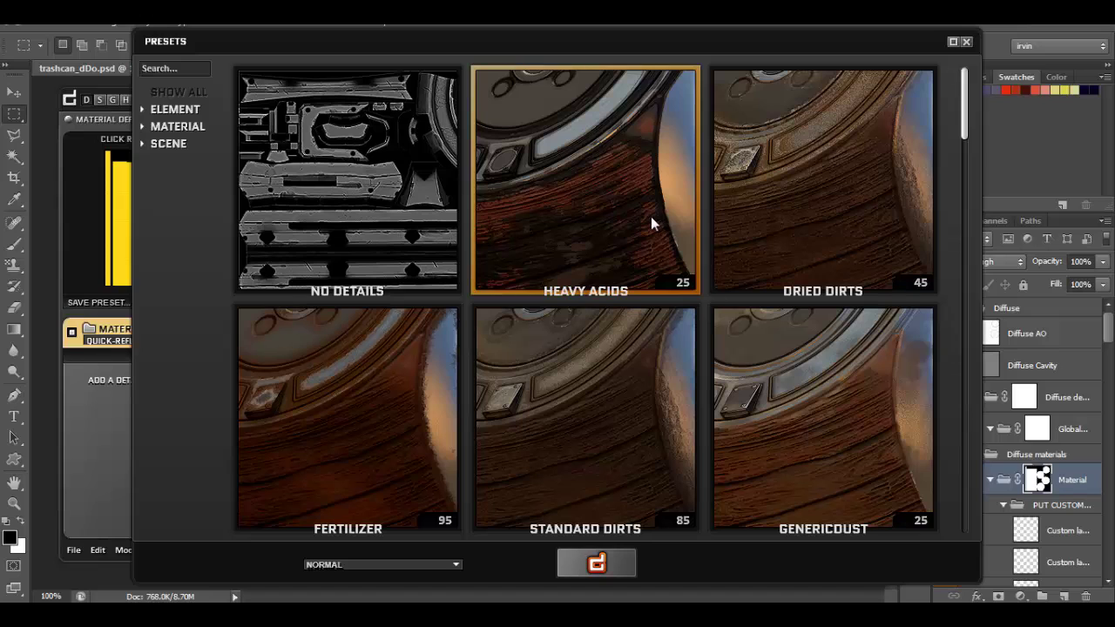
# Filter the presets to Metal materials and apply Strong Metal Leaks to the trash can at Normal strength
pyautogui.click(142, 127)
pyautogui.click(193, 202)
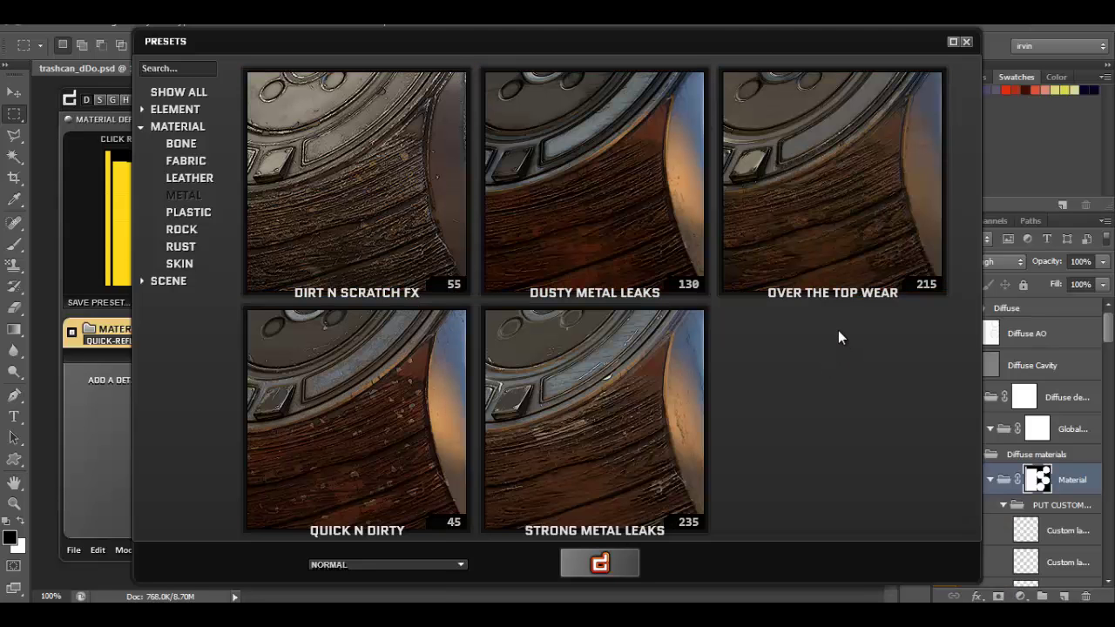
pyautogui.moveTo(594, 410)
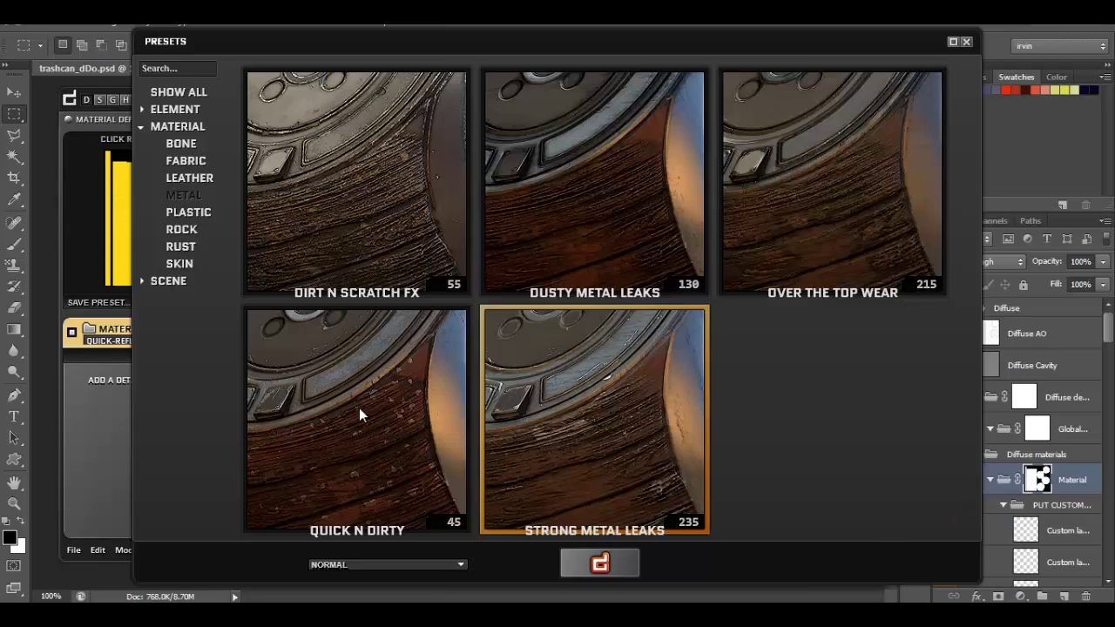
pyautogui.moveTo(359, 408)
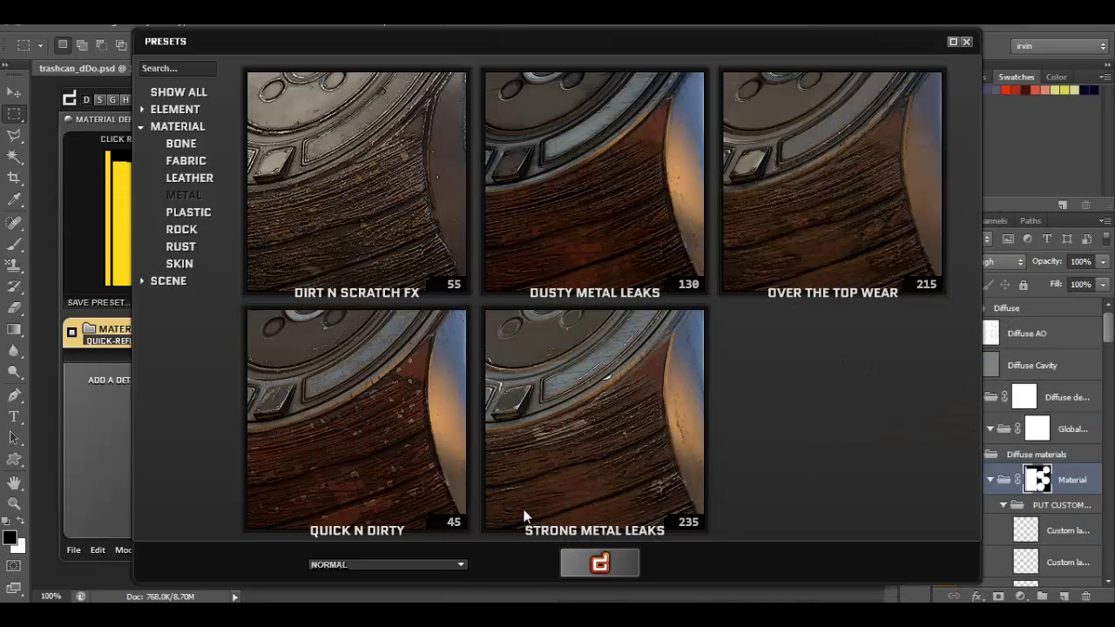
pyautogui.click(455, 564)
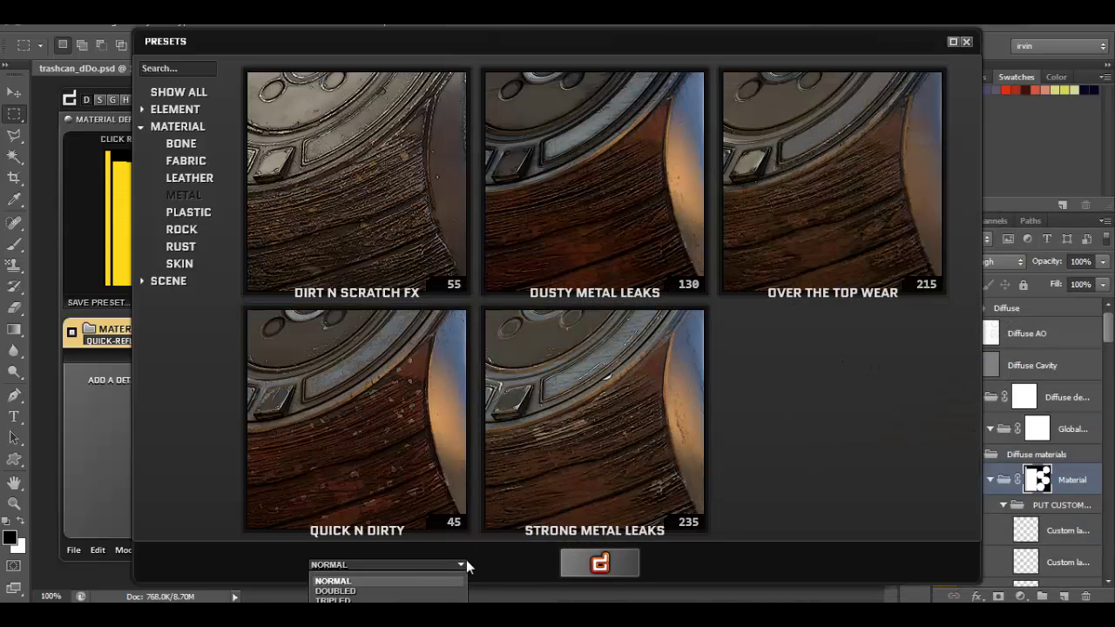
pyautogui.click(771, 477)
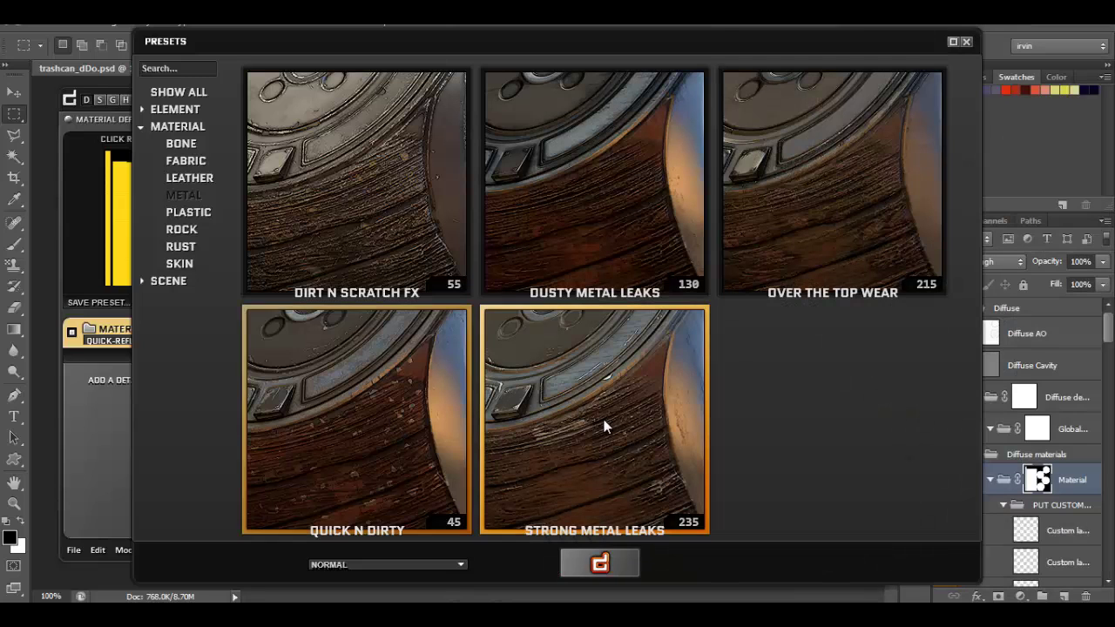
pyautogui.click(599, 564)
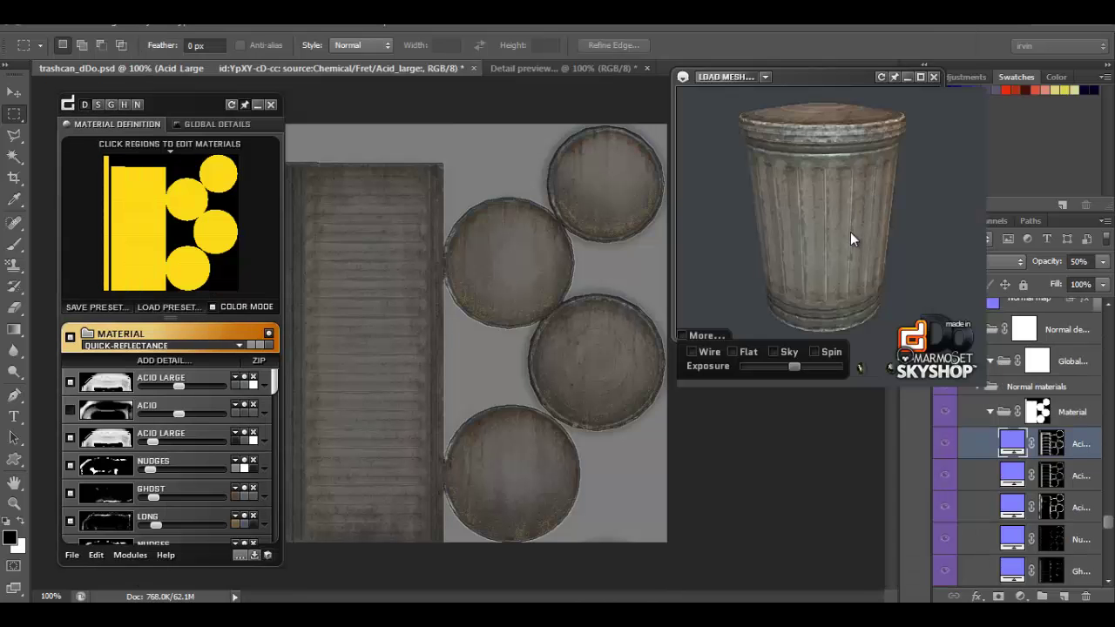
# Inspect the textured trash can in the 3D preview, checking the lid, ribs and base for wear and reflections
pyautogui.moveTo(847, 226); pyautogui.dragTo(810, 261)
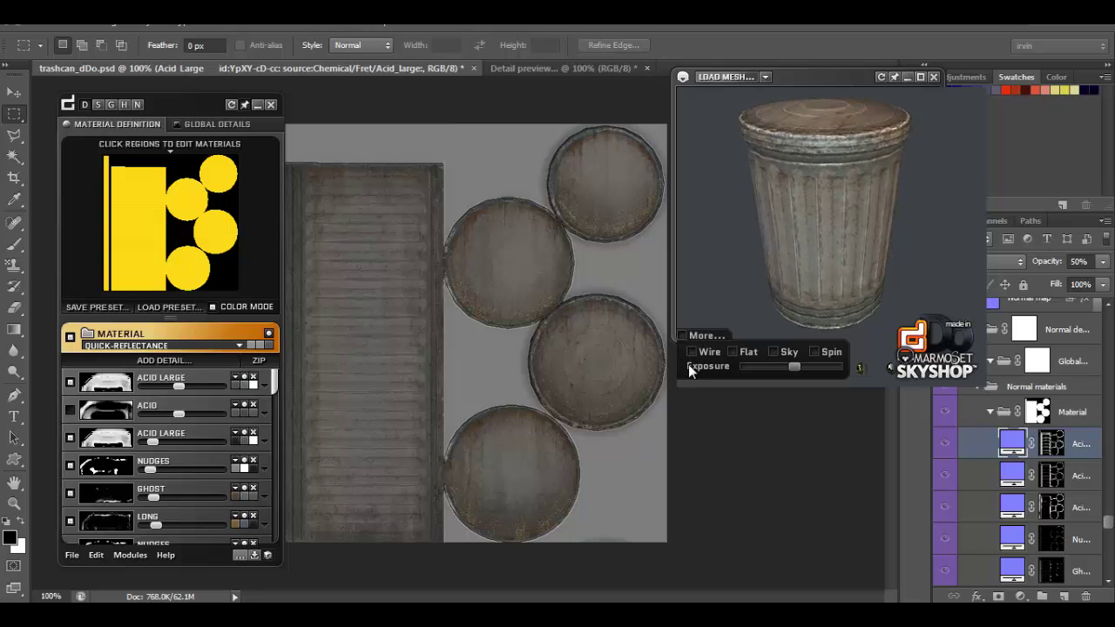
pyautogui.moveTo(803, 189); pyautogui.dragTo(851, 193)
pyautogui.moveTo(856, 238); pyautogui.dragTo(853, 176)
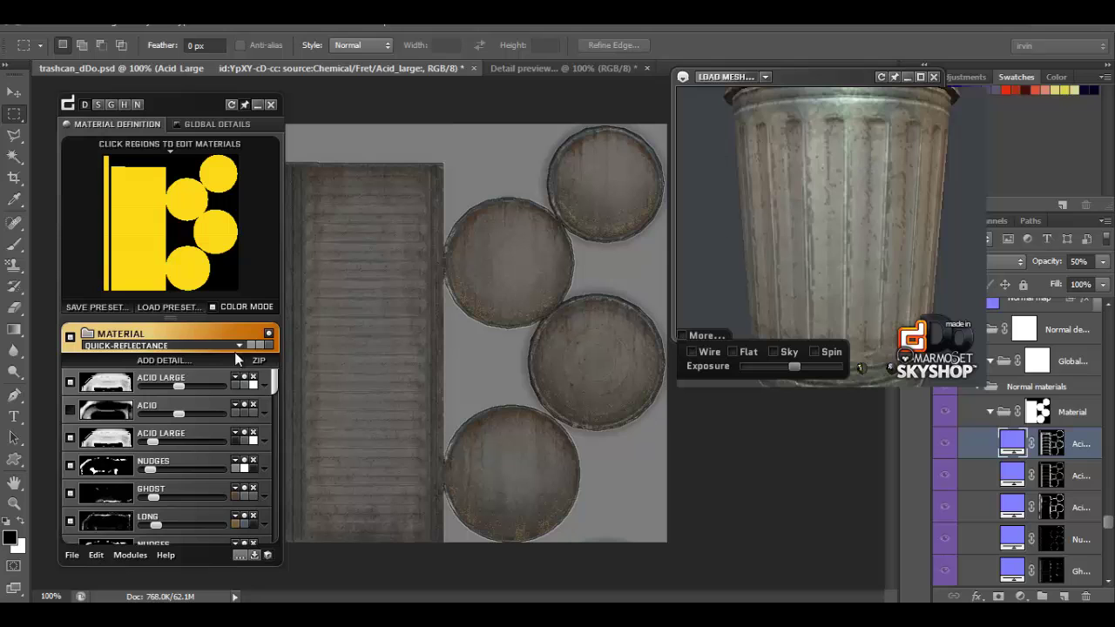
pyautogui.moveTo(277, 380); pyautogui.dragTo(294, 360)
pyautogui.moveTo(856, 177); pyautogui.dragTo(809, 174)
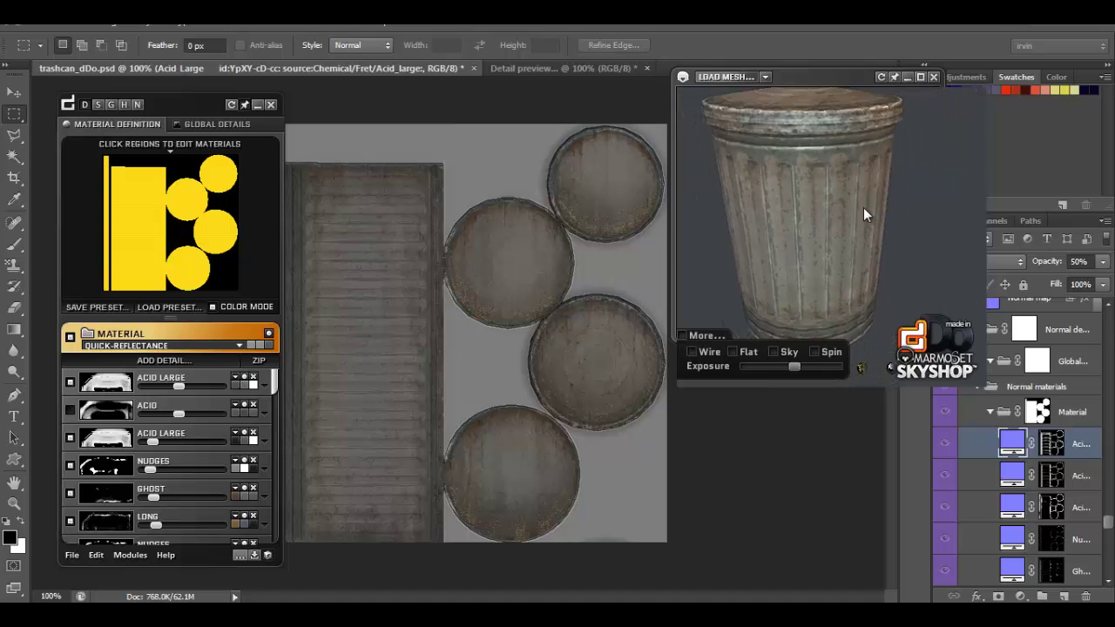
pyautogui.moveTo(863, 208); pyautogui.dragTo(896, 177)
pyautogui.moveTo(858, 216); pyautogui.dragTo(842, 180)
pyautogui.moveTo(902, 214); pyautogui.dragTo(789, 215)
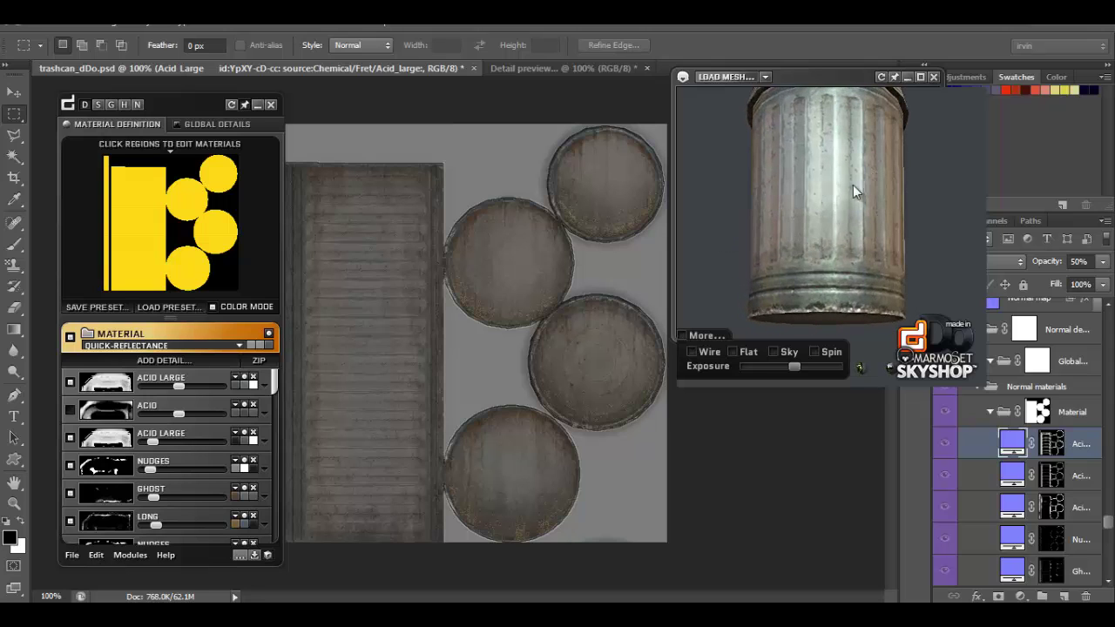
pyautogui.moveTo(853, 185); pyautogui.dragTo(823, 210)
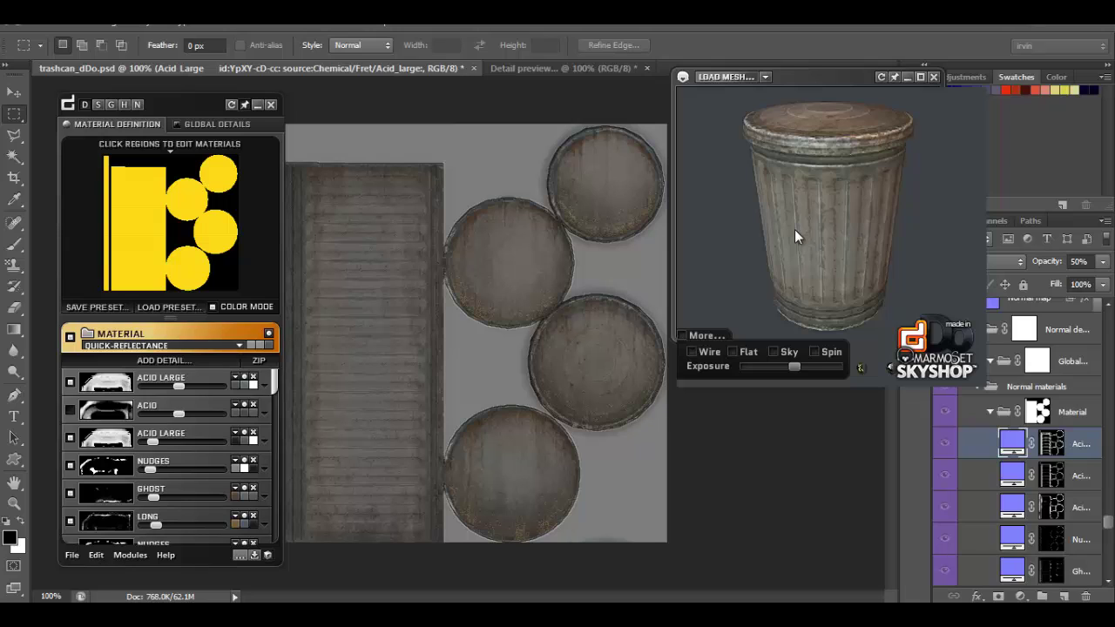
pyautogui.moveTo(795, 229); pyautogui.dragTo(819, 219)
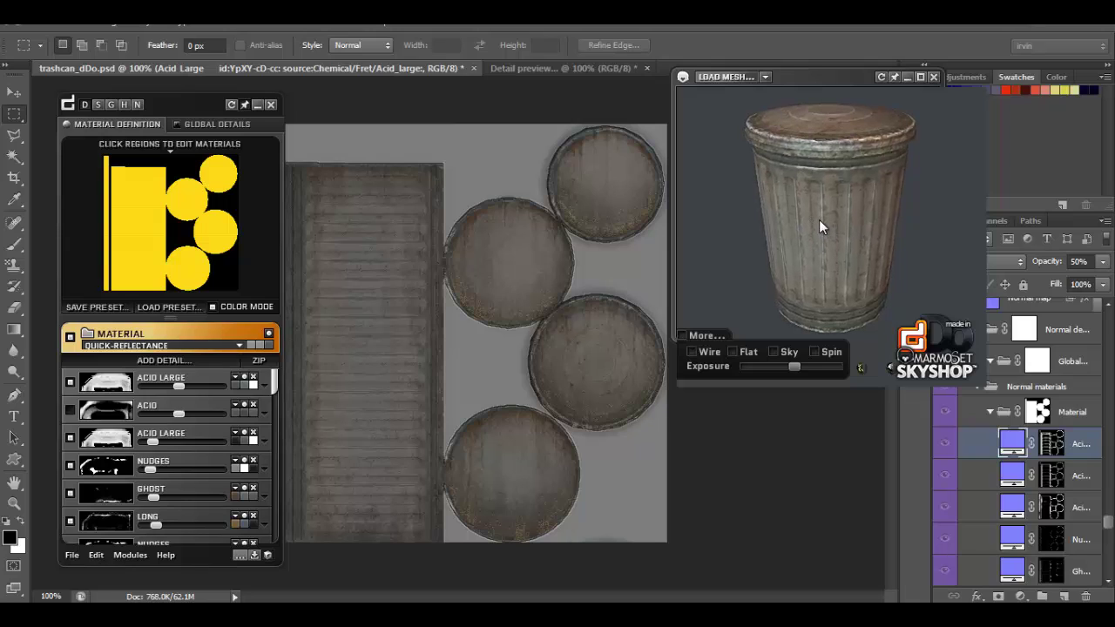
# Look through the full list of details in the material and reposition the 3D preview window
pyautogui.scroll(-3, 274, 383)
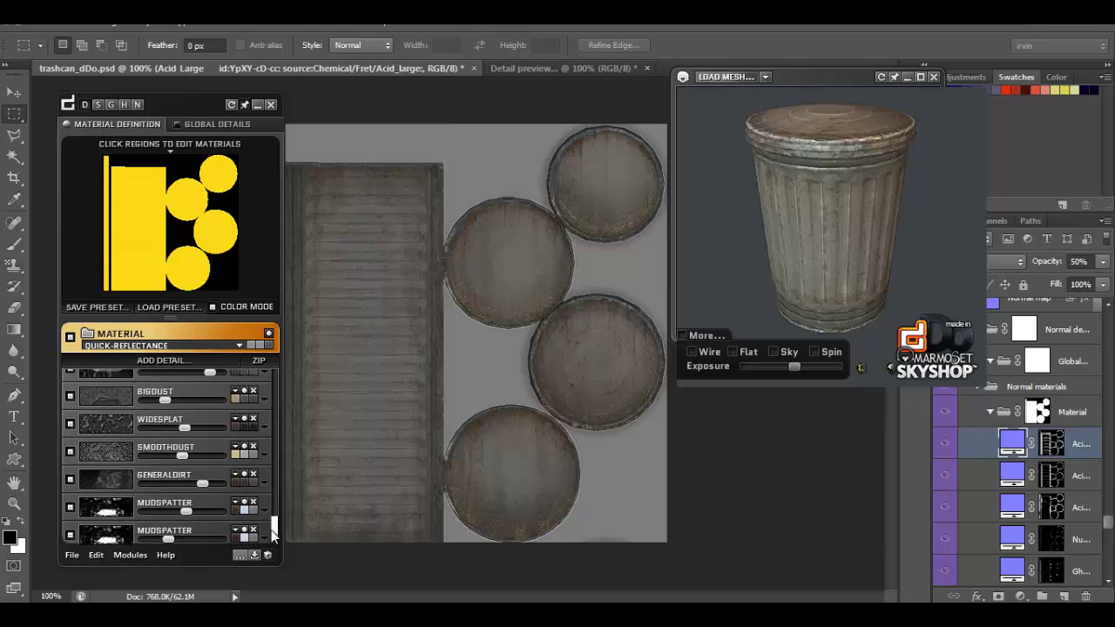
pyautogui.scroll(3, 281, 369)
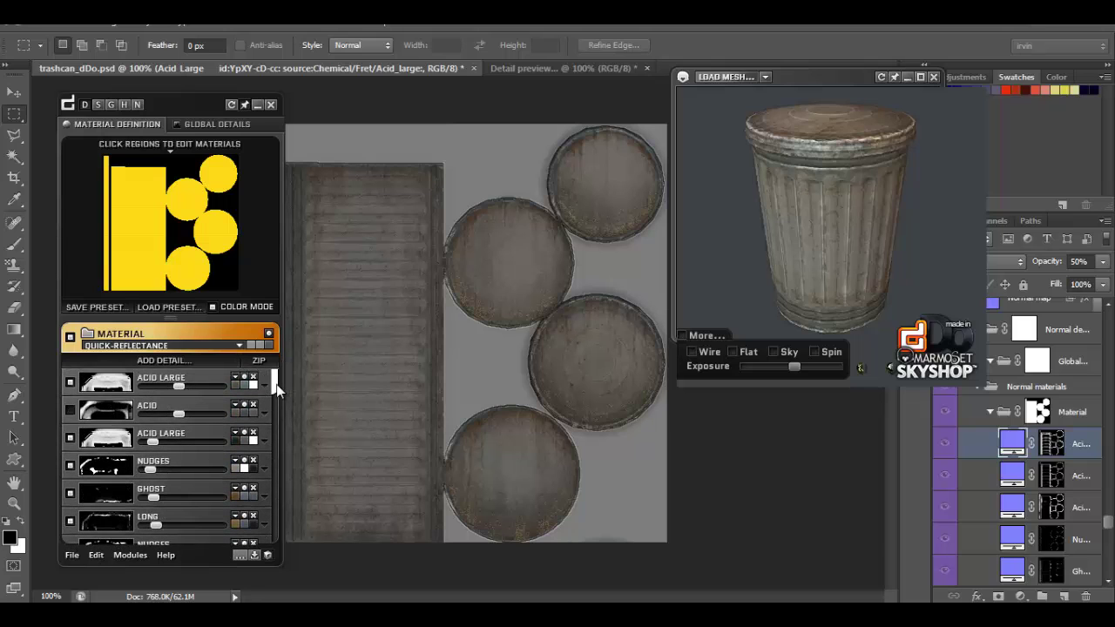
pyautogui.moveTo(275, 388); pyautogui.dragTo(278, 359)
pyautogui.moveTo(811, 75)
pyautogui.mouseDown()
pyautogui.moveTo(830, 81)
pyautogui.moveTo(811, 90)
pyautogui.mouseUp()
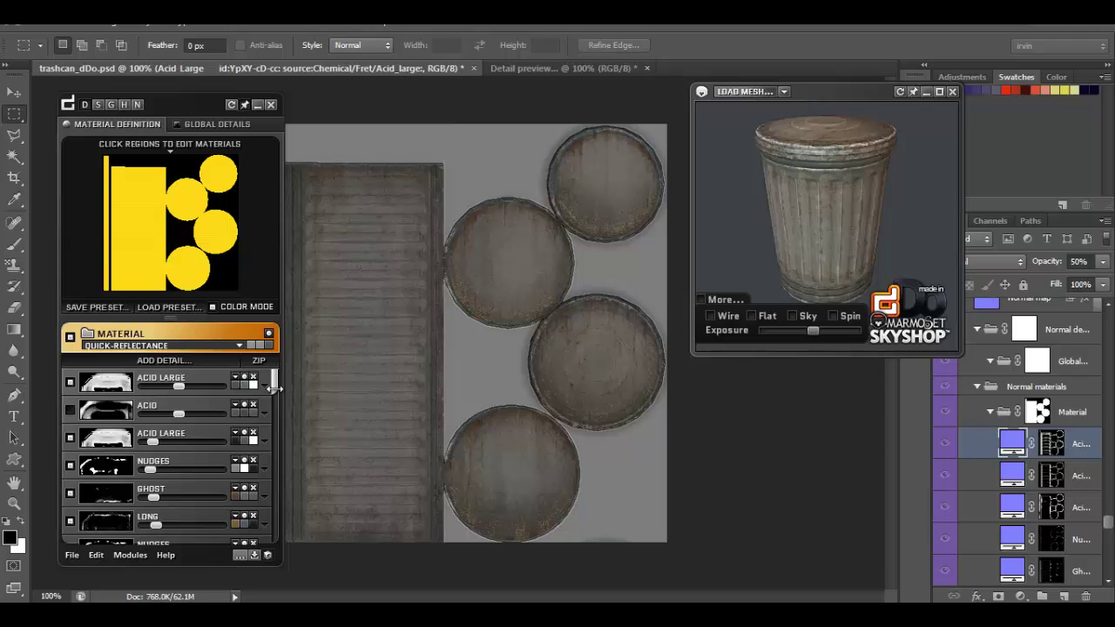
# Search the detail library for "edge" and add the EdgeWear detail to the trash can material
pyautogui.click(139, 257)
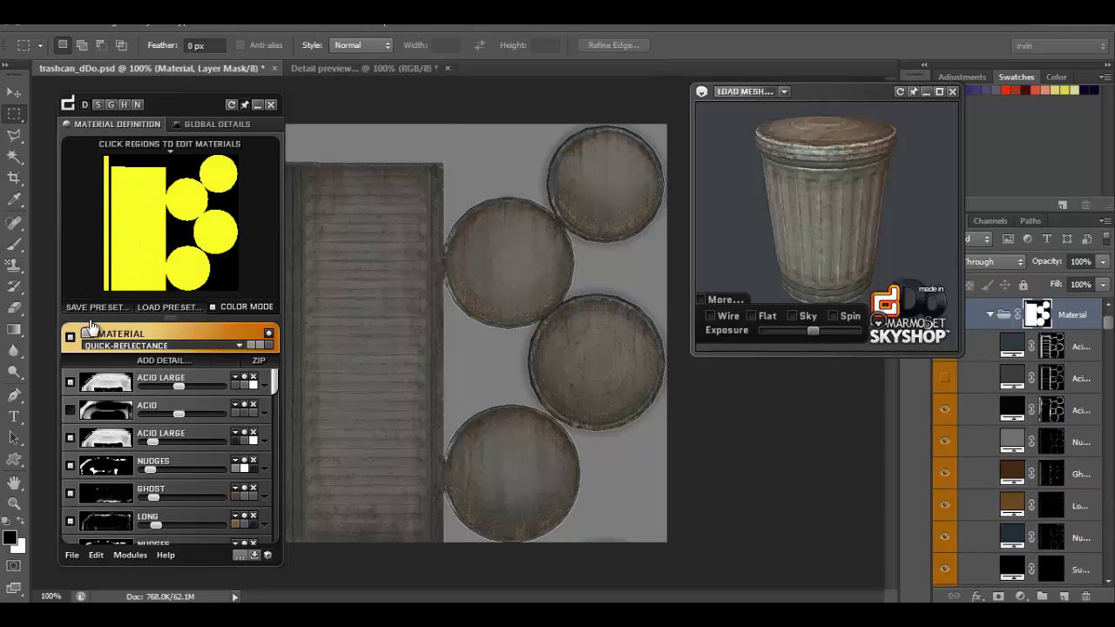
pyautogui.click(152, 360)
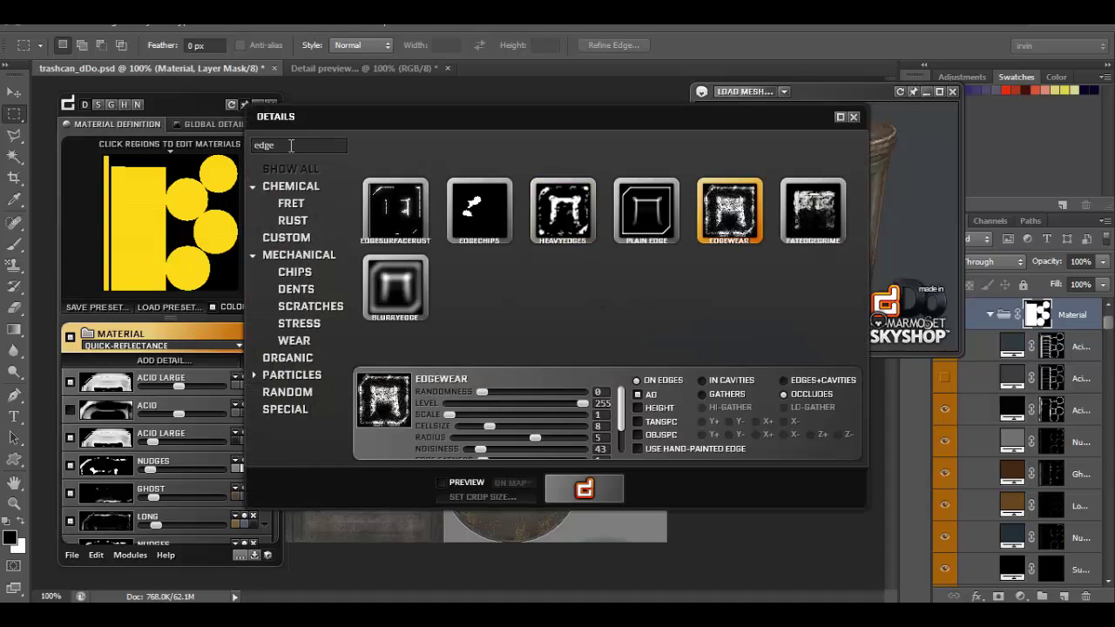
pyautogui.press('BackSpace')
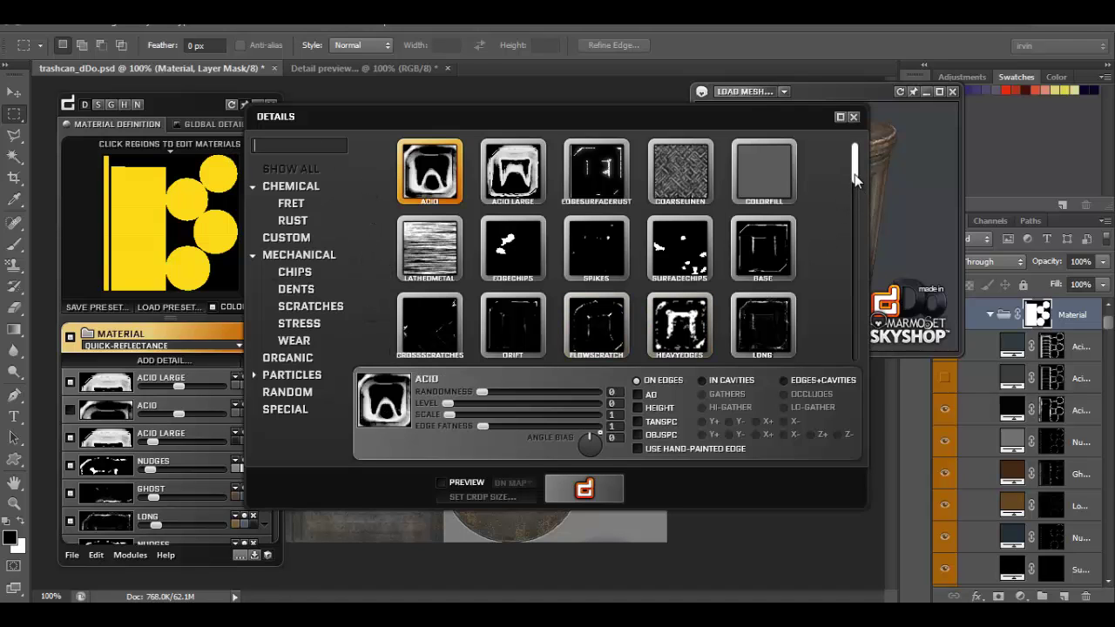
pyautogui.moveTo(857, 186)
pyautogui.mouseDown()
pyautogui.moveTo(864, 237)
pyautogui.moveTo(859, 185)
pyautogui.mouseUp()
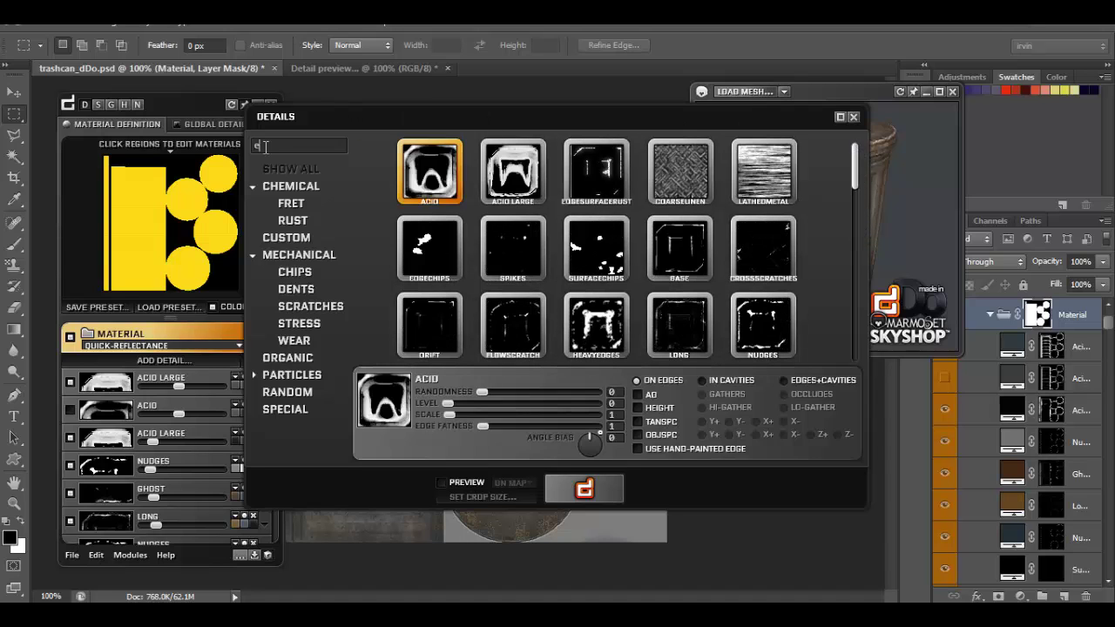
pyautogui.write('ge')
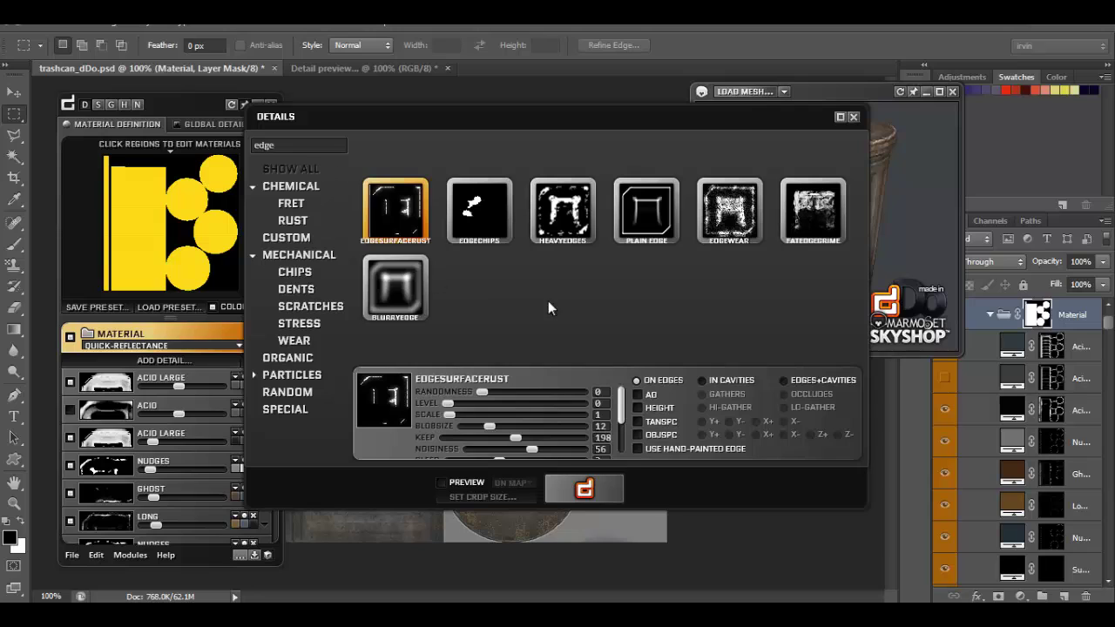
pyautogui.click(730, 224)
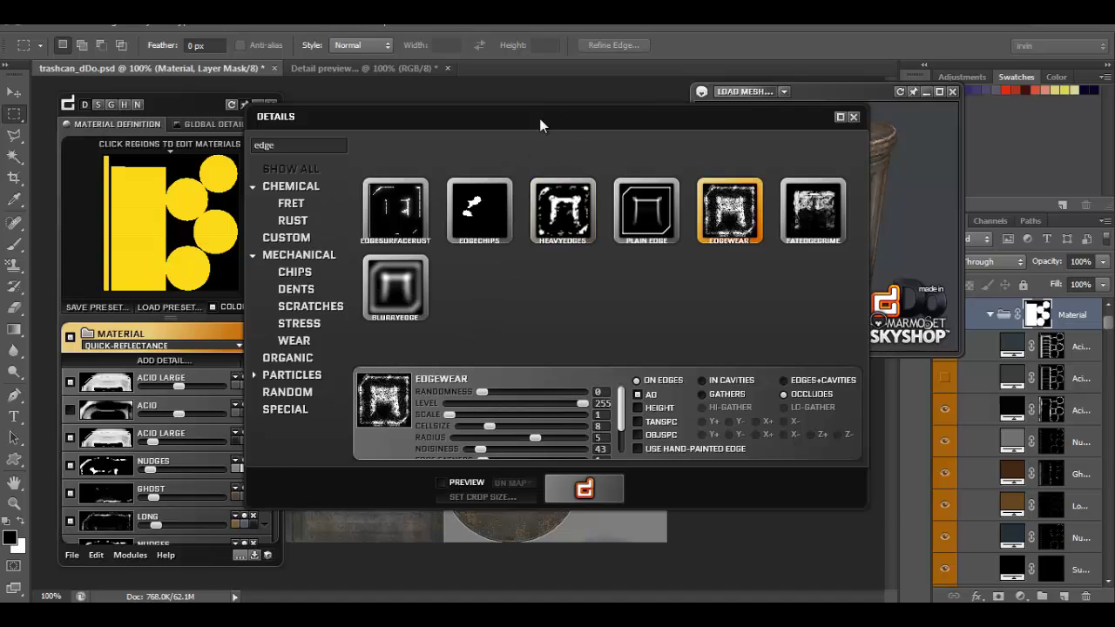
pyautogui.moveTo(540, 126); pyautogui.dragTo(634, 122)
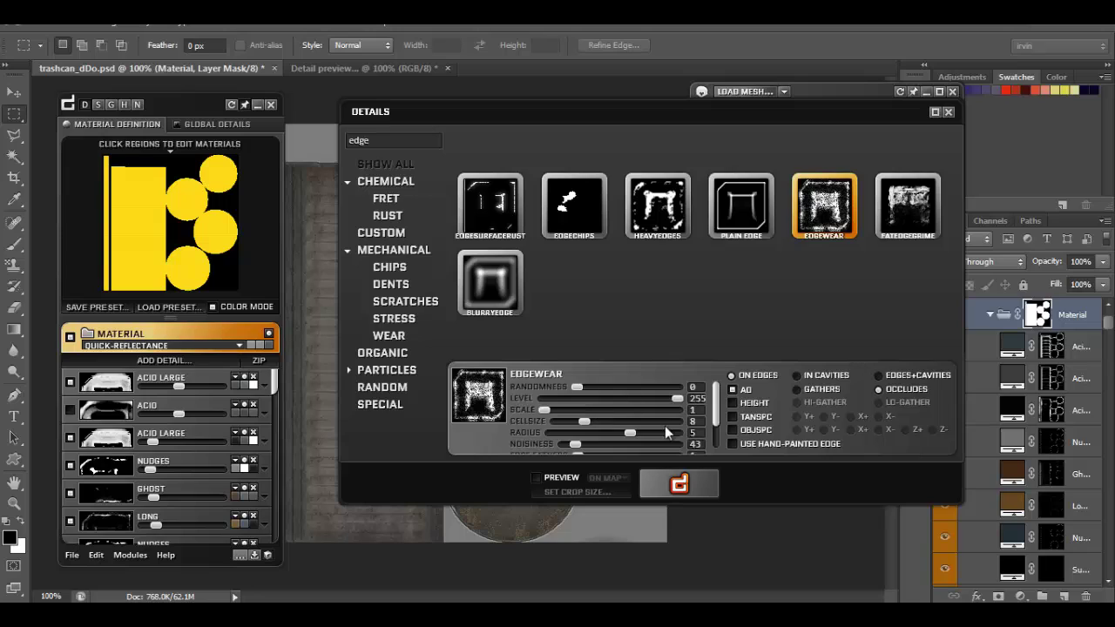
pyautogui.scroll(-3, 718, 408)
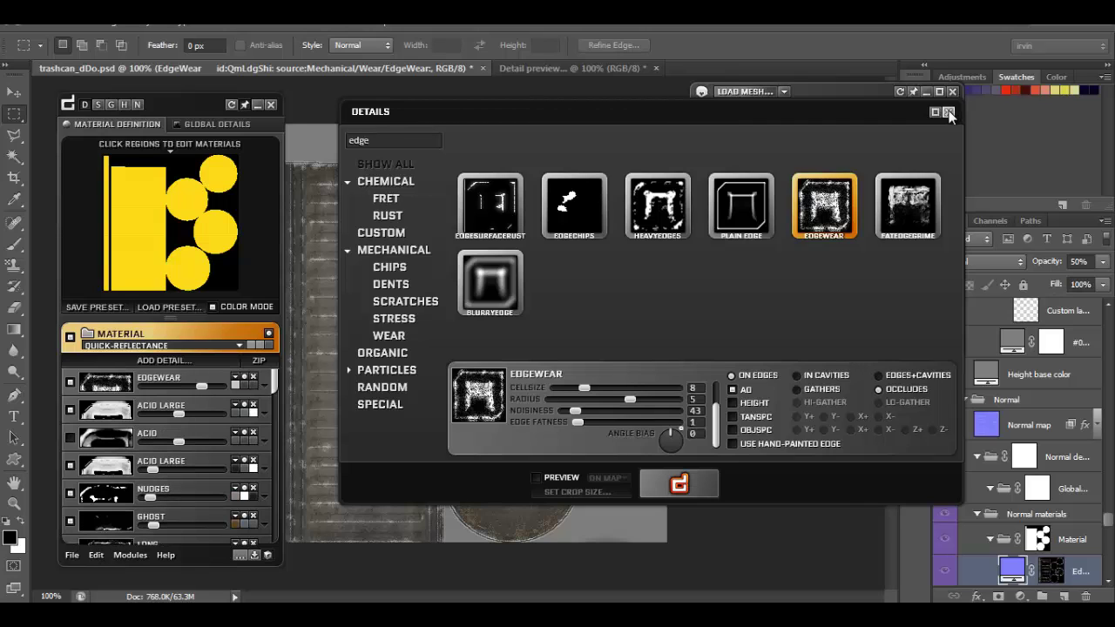
pyautogui.click(949, 112)
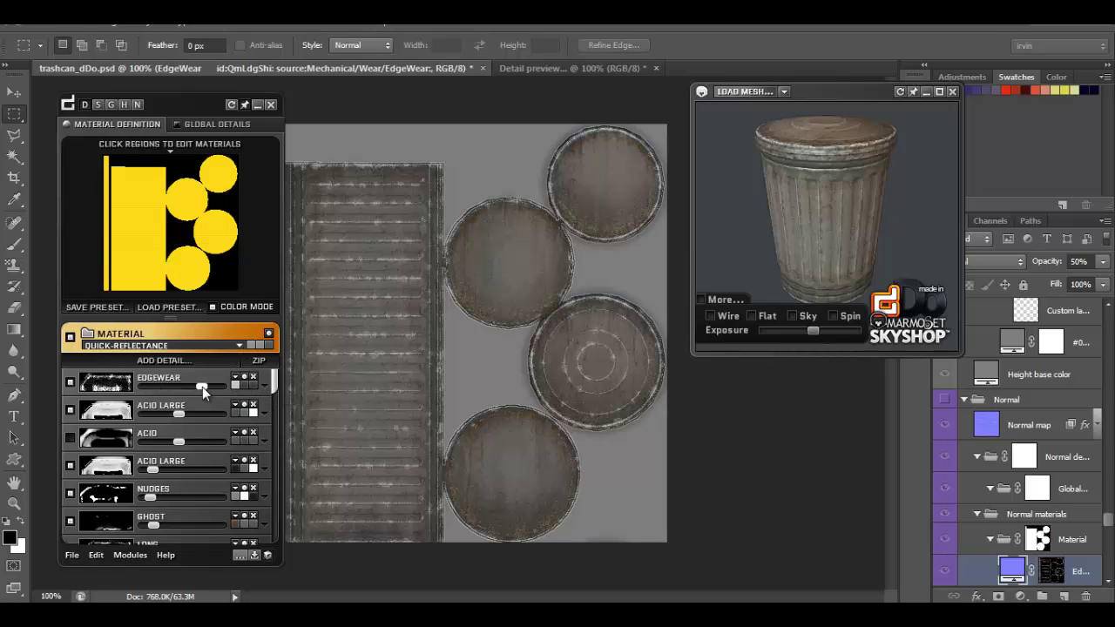
# Lower the EdgeWear detail's intensity to about half and set its color to near-black 120d0d
pyautogui.moveTo(202, 387); pyautogui.dragTo(182, 392)
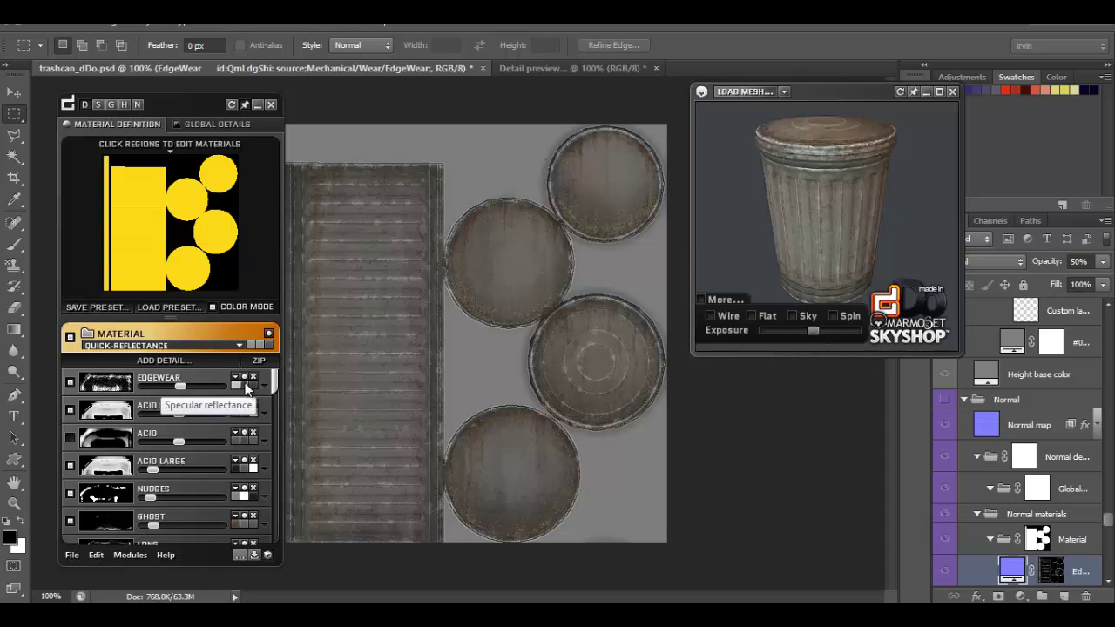
pyautogui.click(530, 339)
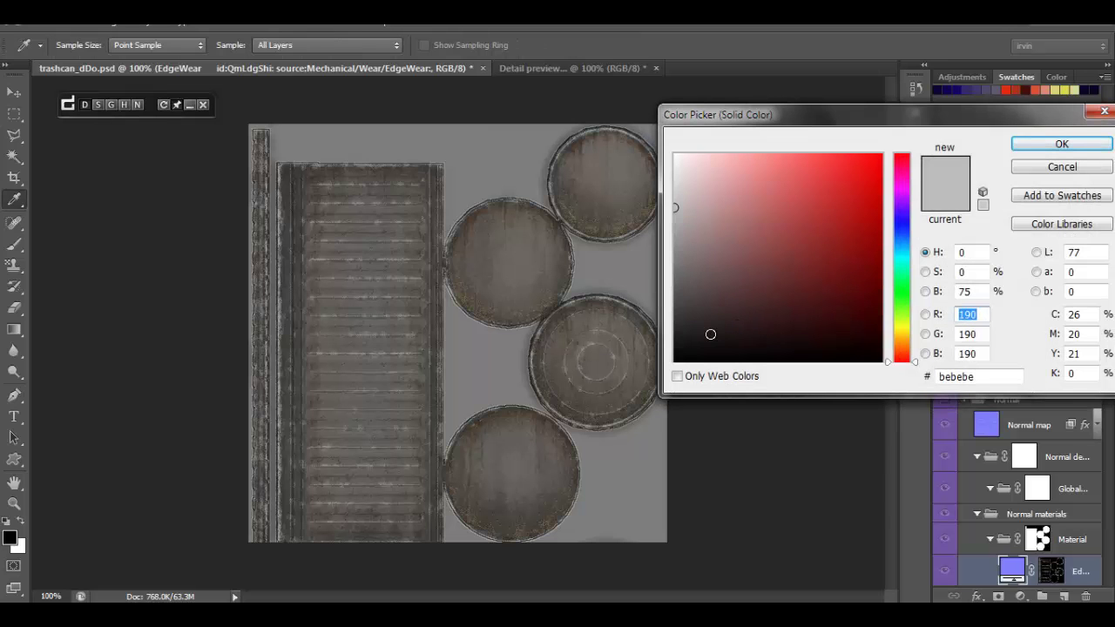
pyautogui.moveTo(710, 335)
pyautogui.mouseDown()
pyautogui.moveTo(742, 342)
pyautogui.moveTo(697, 340)
pyautogui.moveTo(683, 352)
pyautogui.moveTo(732, 166)
pyautogui.moveTo(662, 175)
pyautogui.mouseUp()
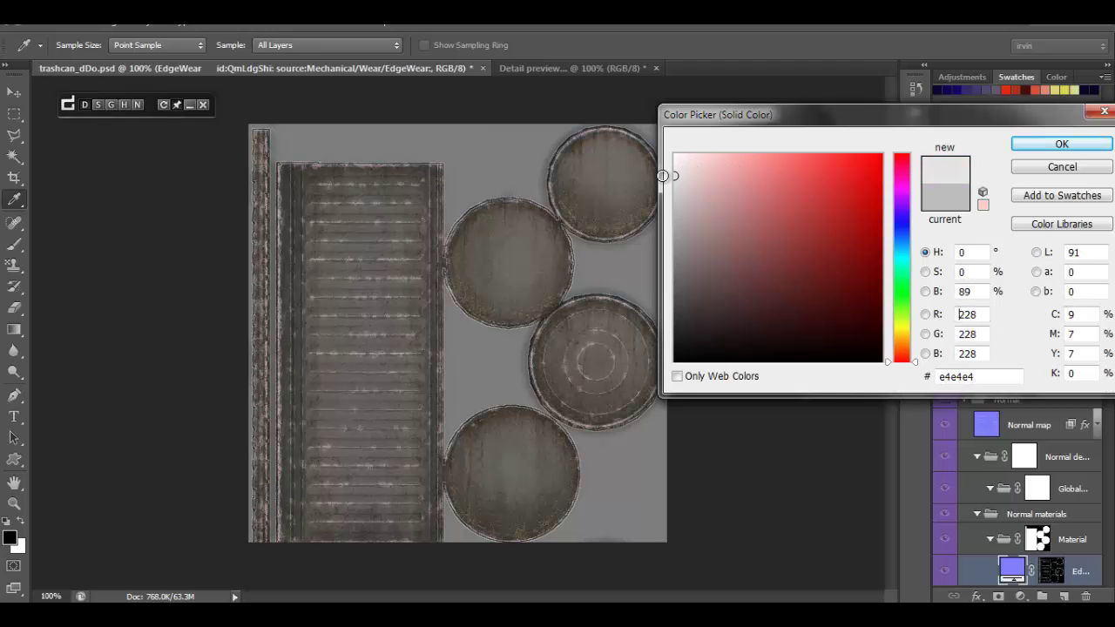
pyautogui.click(696, 321)
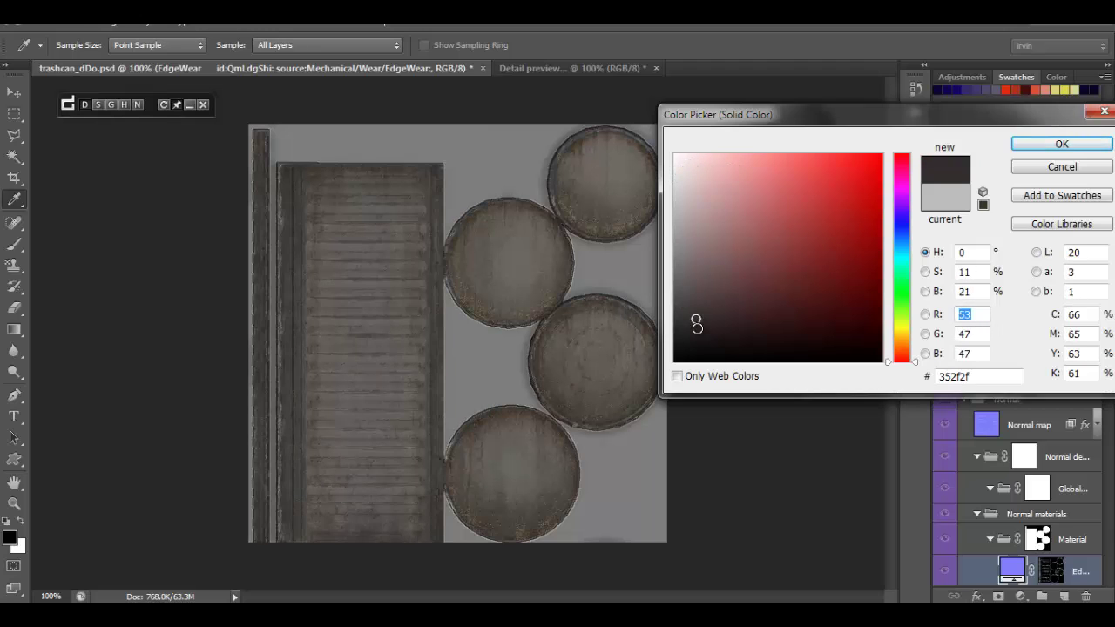
pyautogui.moveTo(697, 324)
pyautogui.mouseDown()
pyautogui.moveTo(720, 356)
pyautogui.moveTo(753, 359)
pyautogui.moveTo(736, 347)
pyautogui.mouseUp()
pyautogui.click(1035, 148)
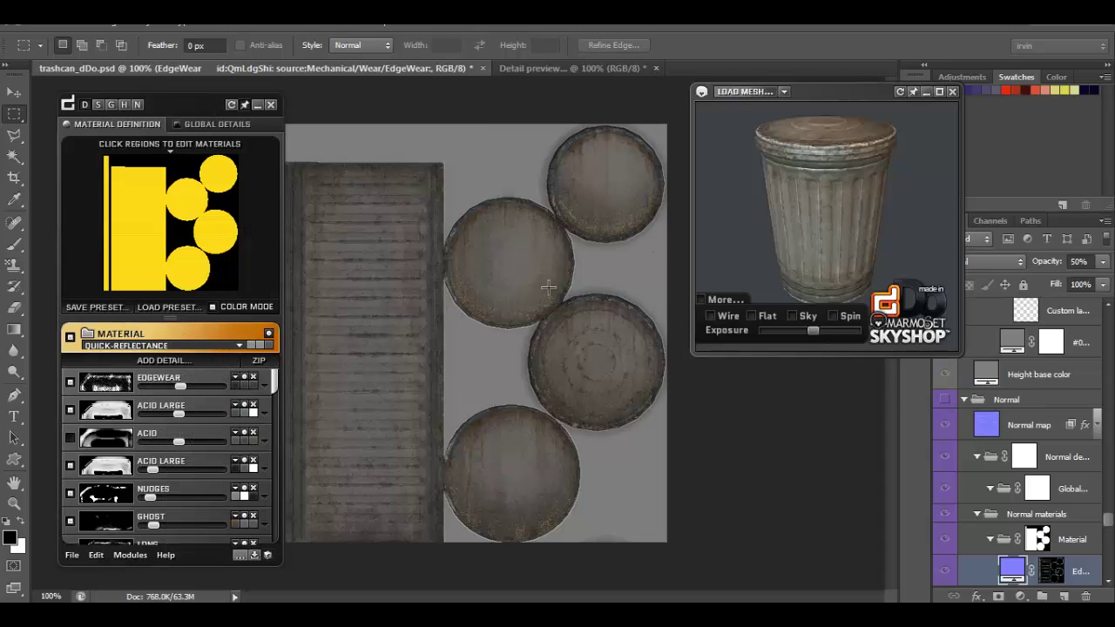
# Refresh the 3D preview and inspect how the dark edge wear looks on the trash can's rim and ribs
pyautogui.moveTo(877, 167); pyautogui.dragTo(860, 121)
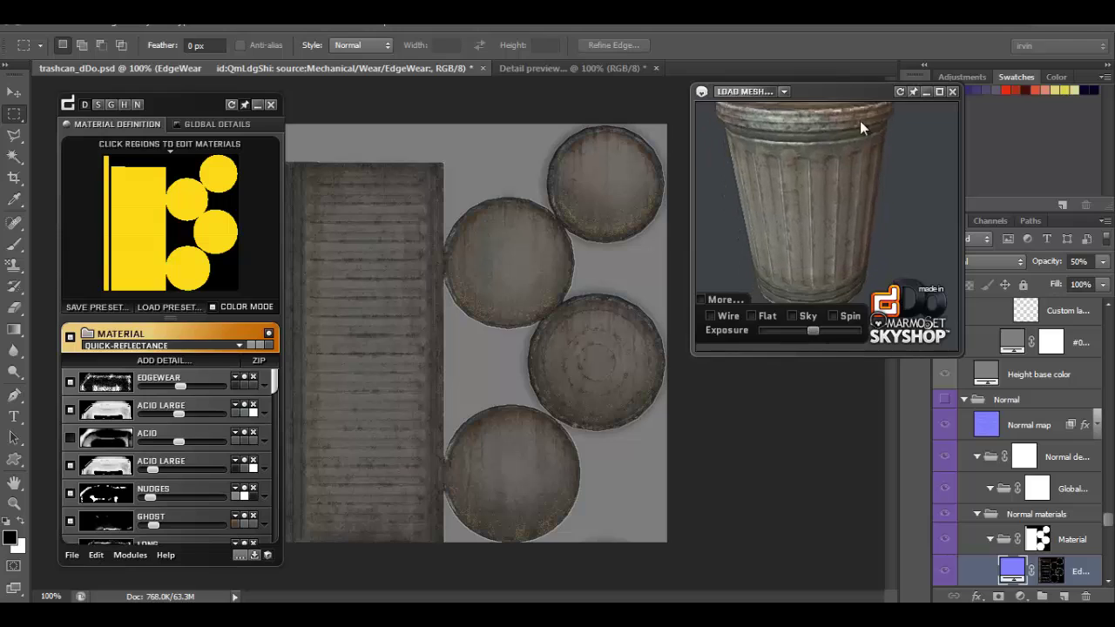
pyautogui.click(901, 94)
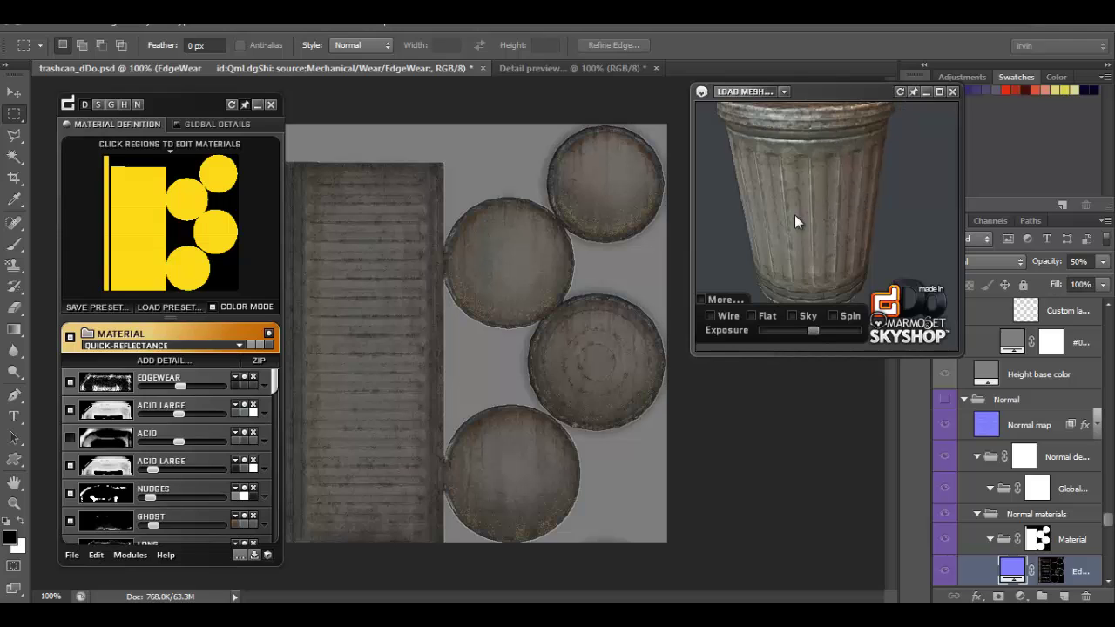
pyautogui.moveTo(862, 162); pyautogui.dragTo(841, 261)
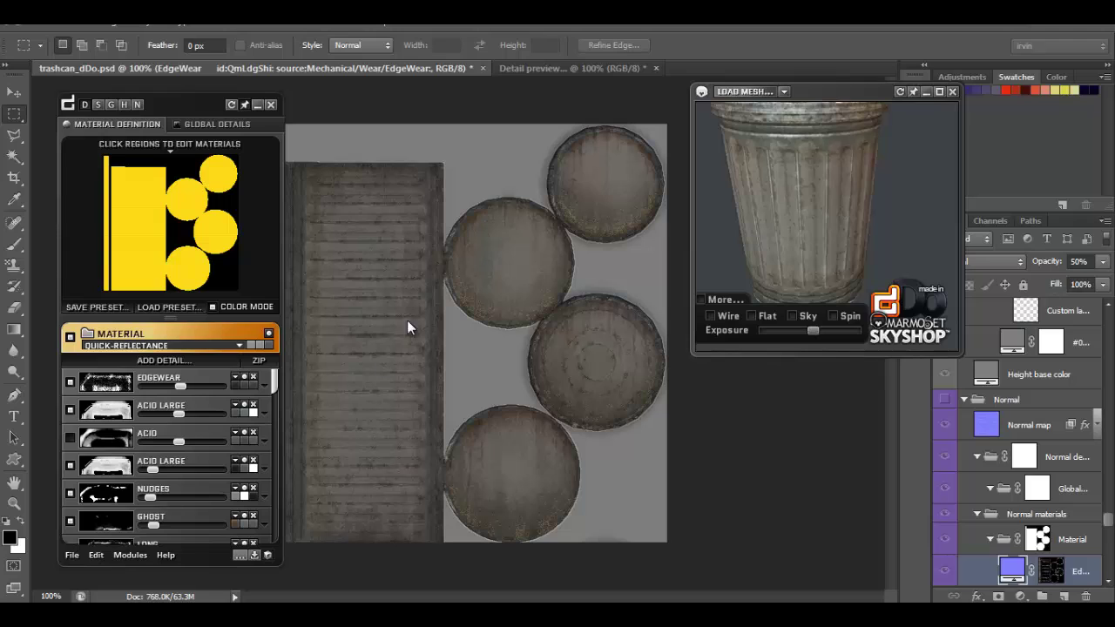
# Set the EdgeWear detail's color to light grey e1d9d9 and lower its intensity to about one fifth
pyautogui.moveTo(179, 386); pyautogui.dragTo(172, 389)
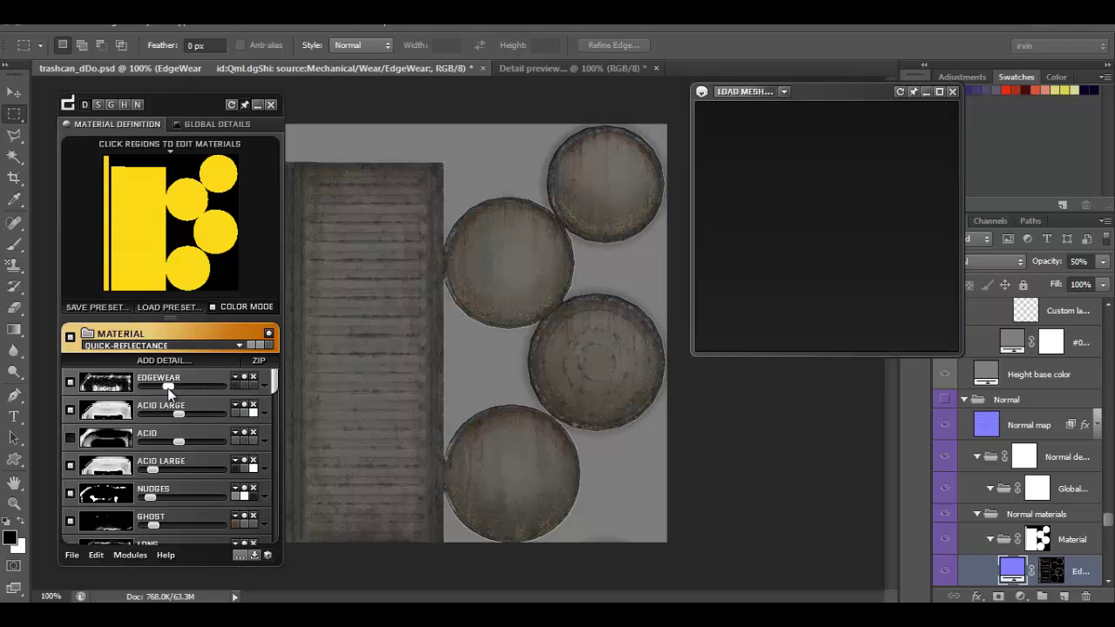
pyautogui.click(240, 385)
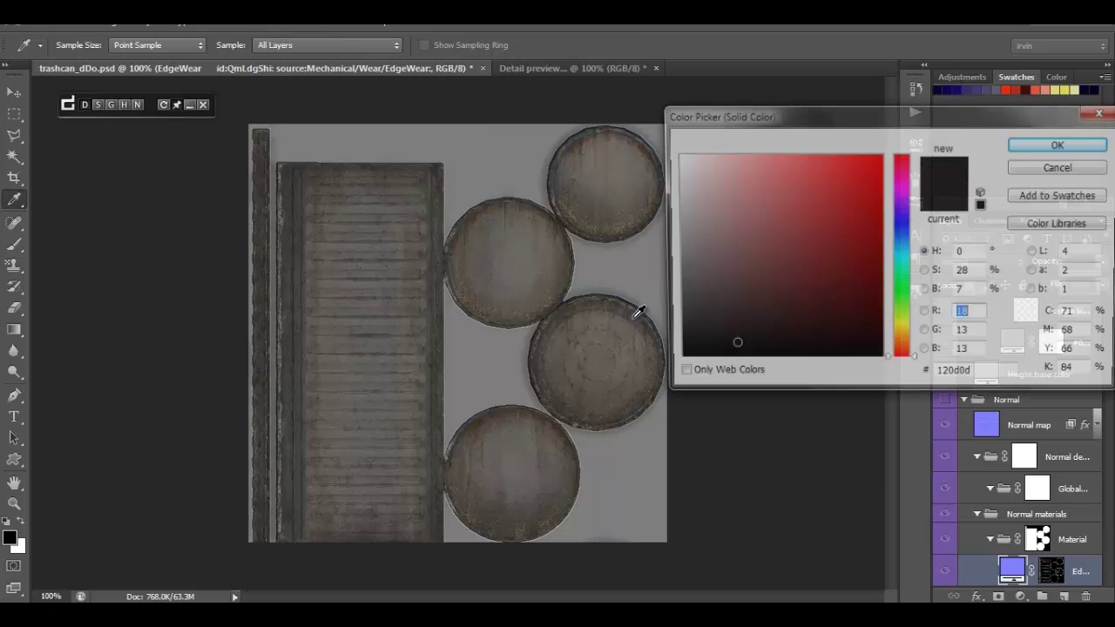
pyautogui.moveTo(693, 279)
pyautogui.mouseDown()
pyautogui.moveTo(705, 242)
pyautogui.moveTo(682, 160)
pyautogui.moveTo(680, 177)
pyautogui.mouseUp()
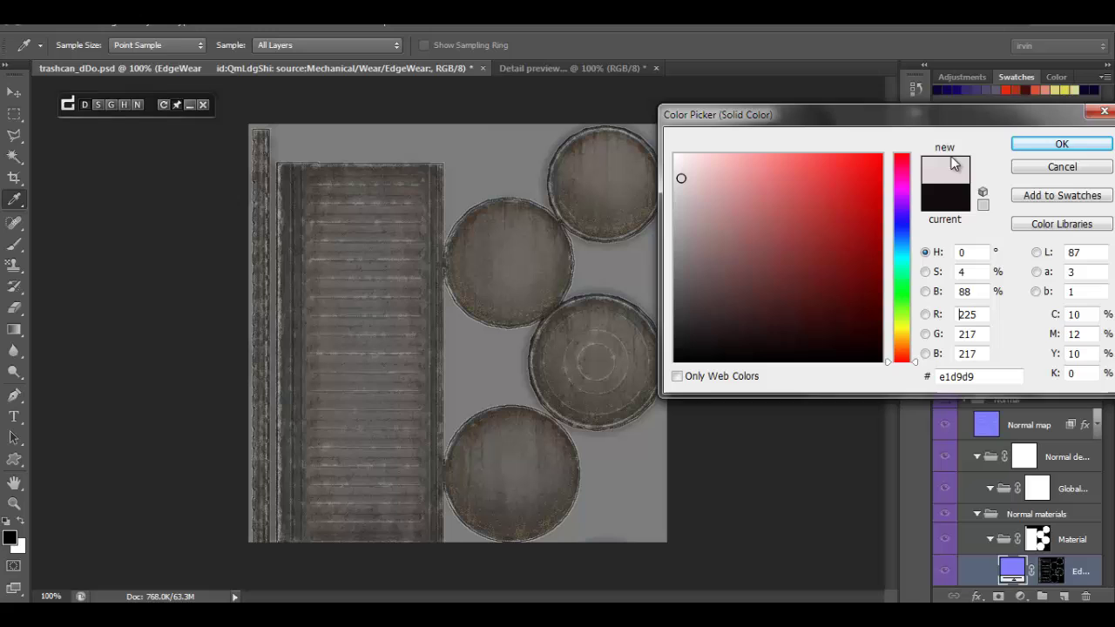
pyautogui.click(1038, 142)
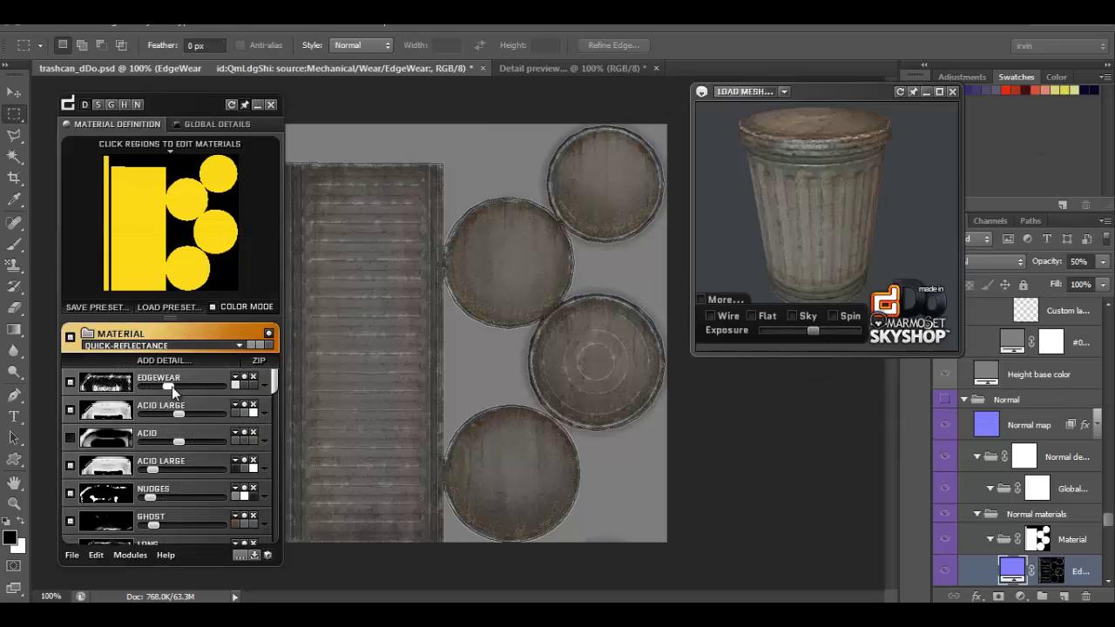
pyautogui.moveTo(169, 386); pyautogui.dragTo(157, 386)
# Inspect the trash can in the 3D preview from several angles, checking the light edge wear on the lid, rim and ribs
pyautogui.moveTo(836, 194); pyautogui.dragTo(856, 171)
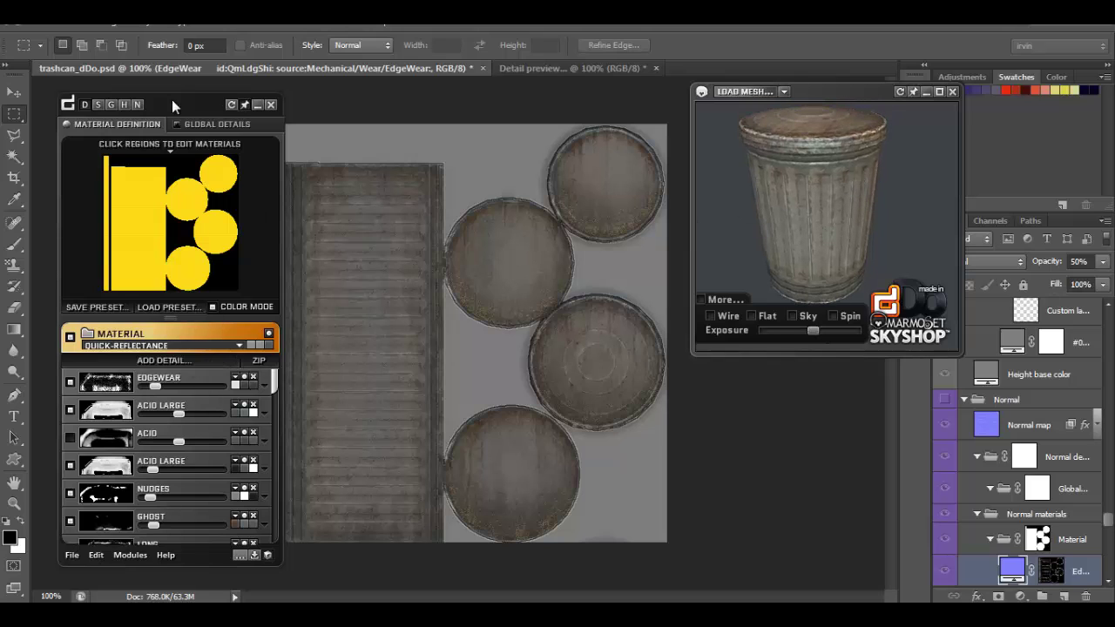
pyautogui.moveTo(174, 109); pyautogui.dragTo(179, 105)
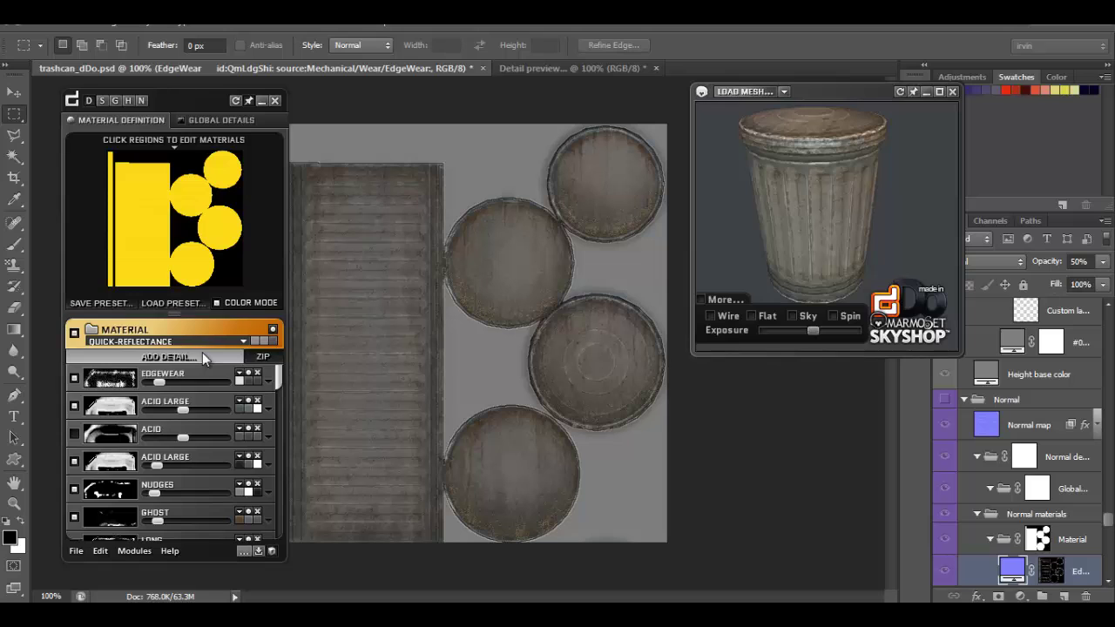
pyautogui.moveTo(818, 228); pyautogui.dragTo(795, 120)
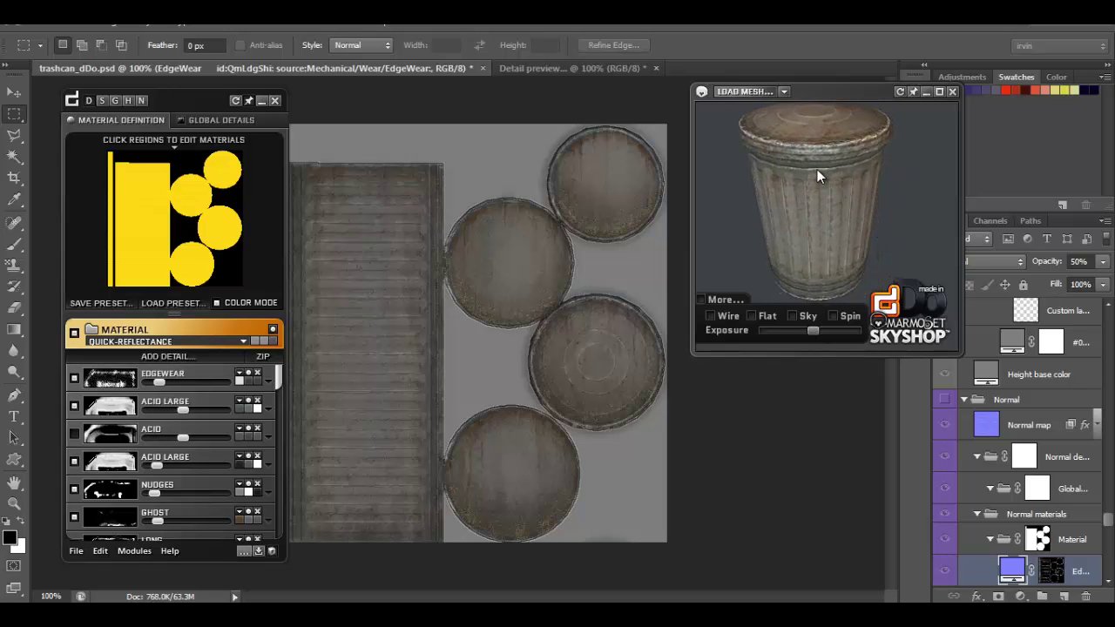
pyautogui.moveTo(817, 175); pyautogui.dragTo(907, 204)
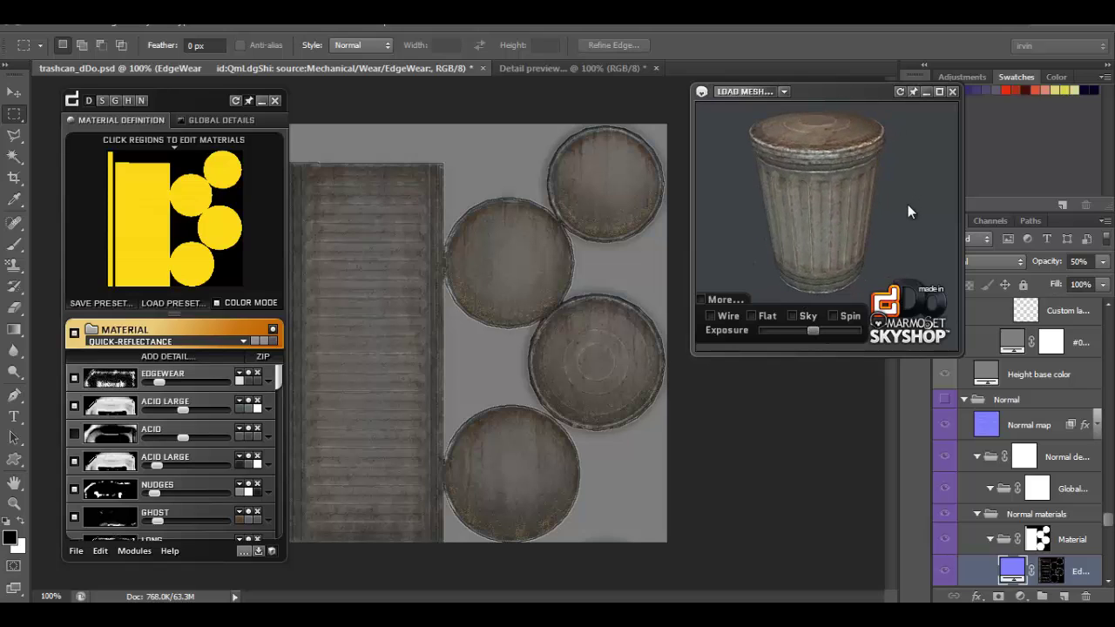
pyautogui.moveTo(827, 168); pyautogui.dragTo(815, 120)
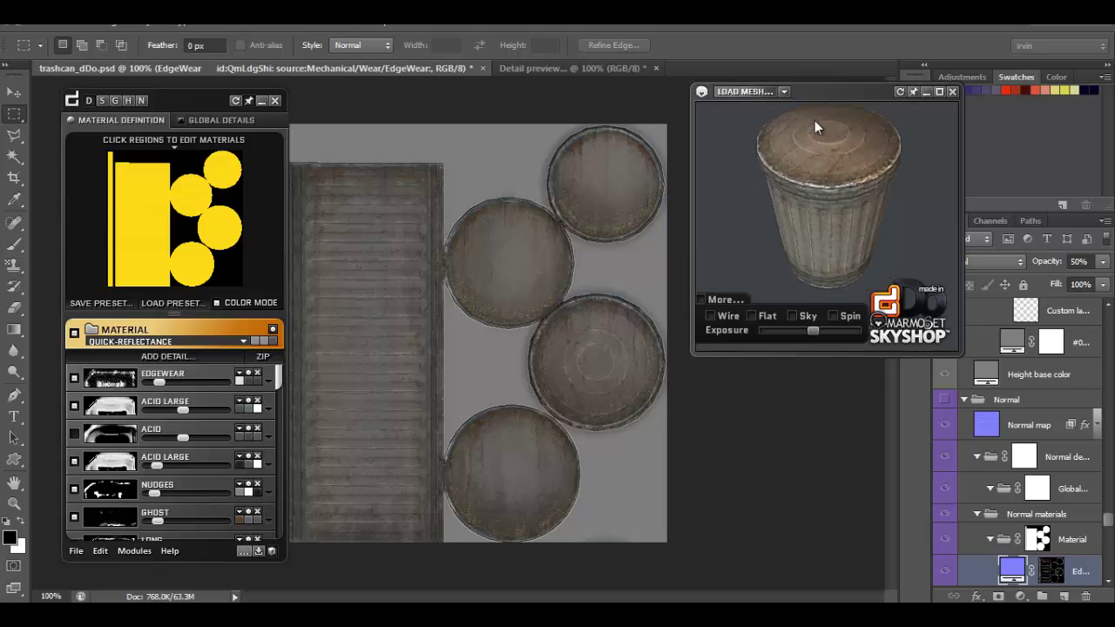
pyautogui.moveTo(839, 203); pyautogui.dragTo(798, 176)
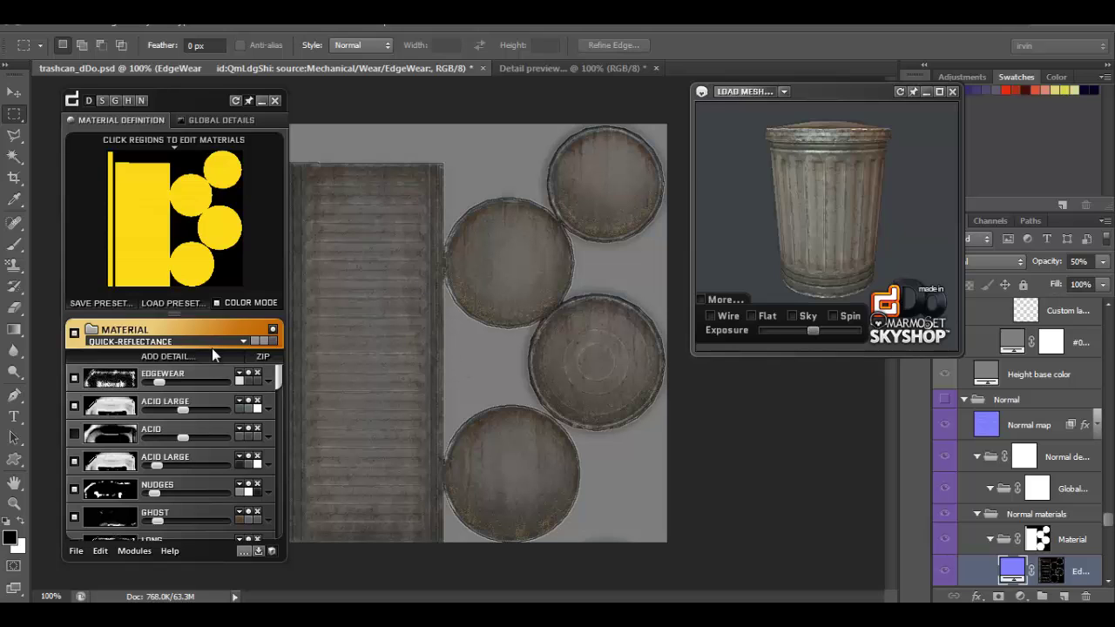
# Set the export folder to the Desktop and export all texture maps as TGA at 1:1 size
pyautogui.moveTo(191, 93)
pyautogui.mouseDown()
pyautogui.moveTo(210, 95)
pyautogui.moveTo(200, 92)
pyautogui.mouseUp()
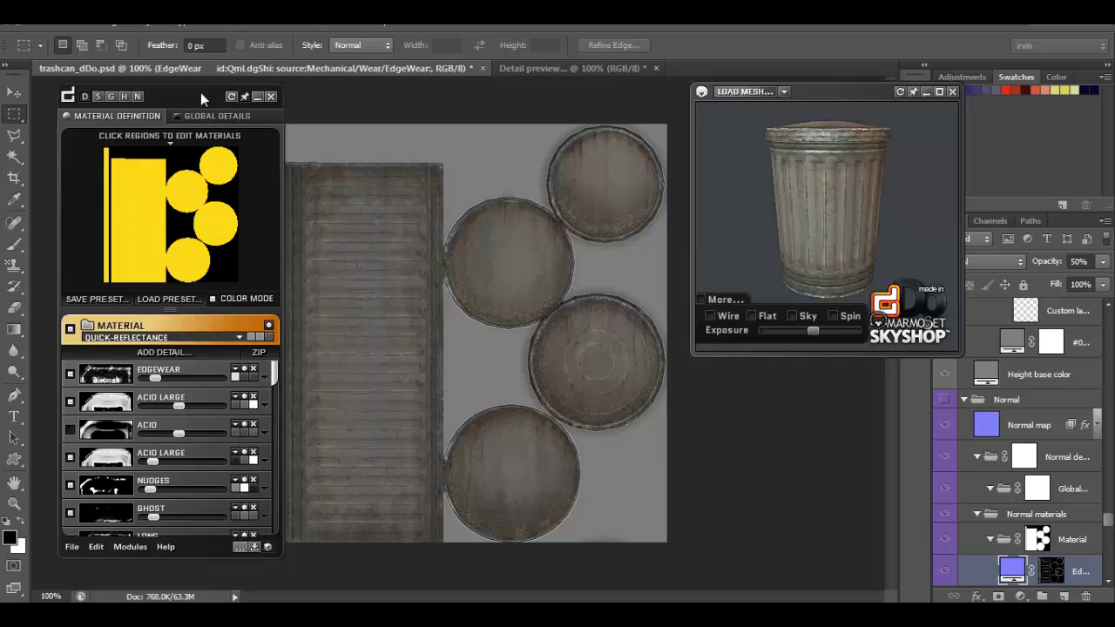
pyautogui.click(240, 547)
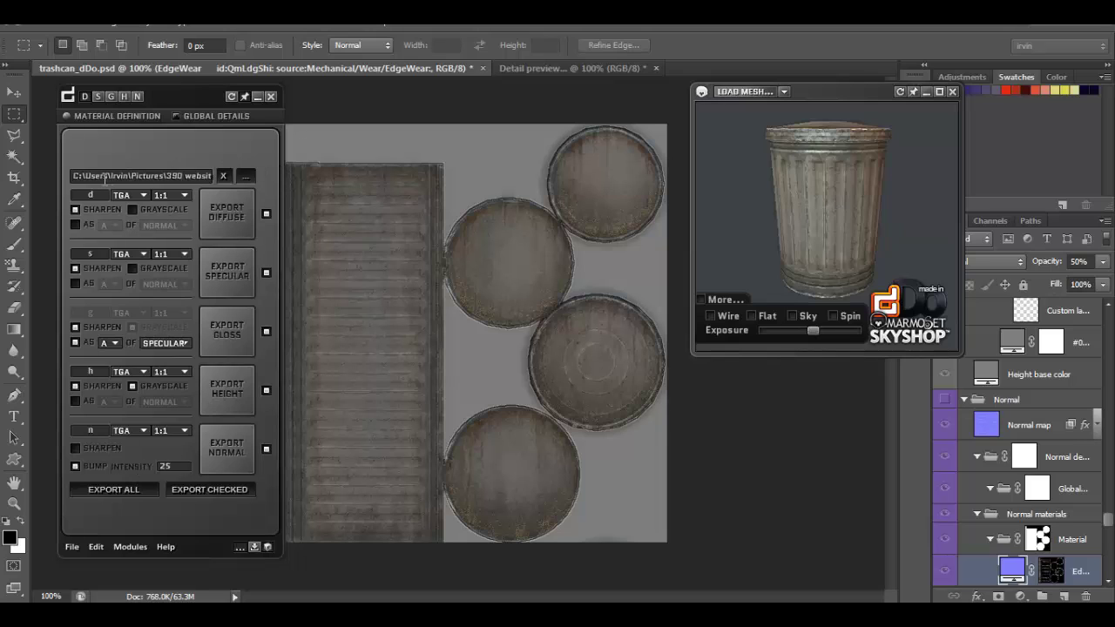
pyautogui.click(245, 176)
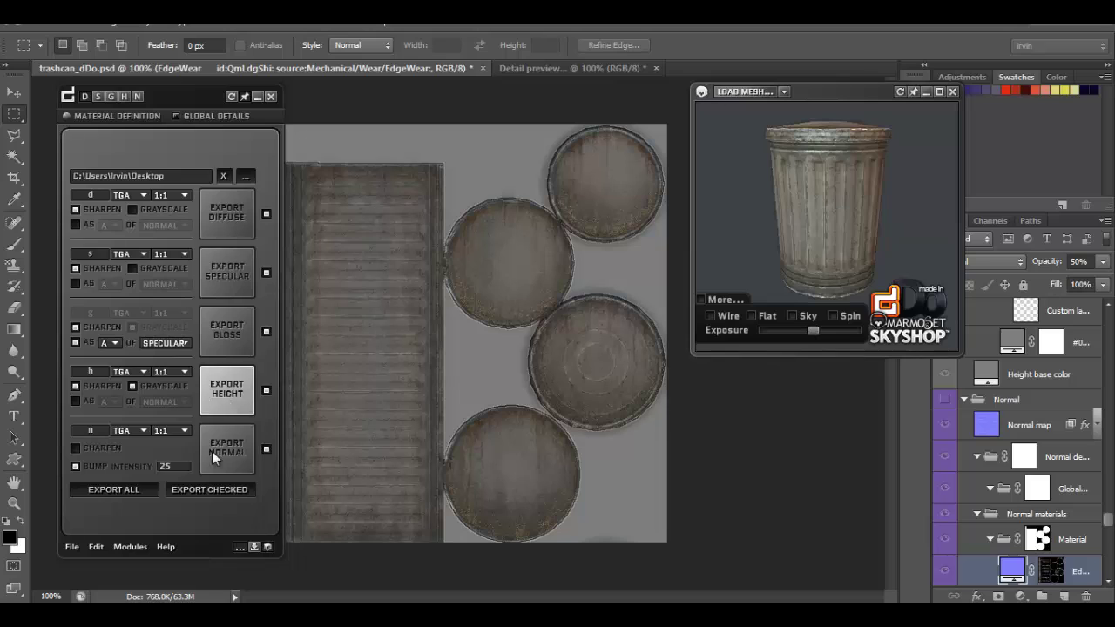
pyautogui.click(125, 490)
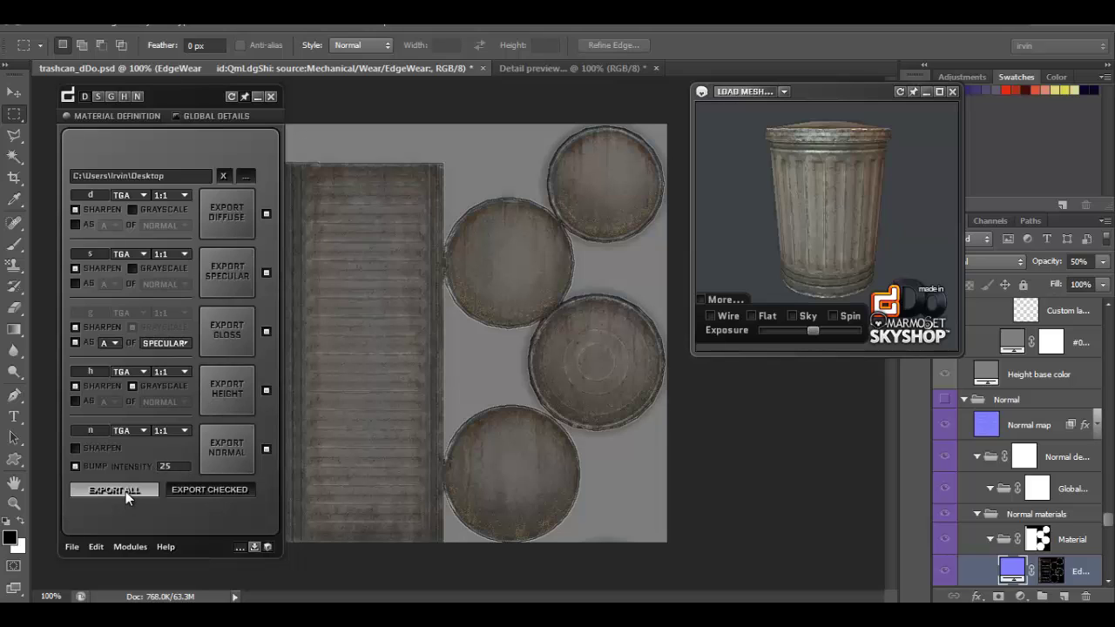